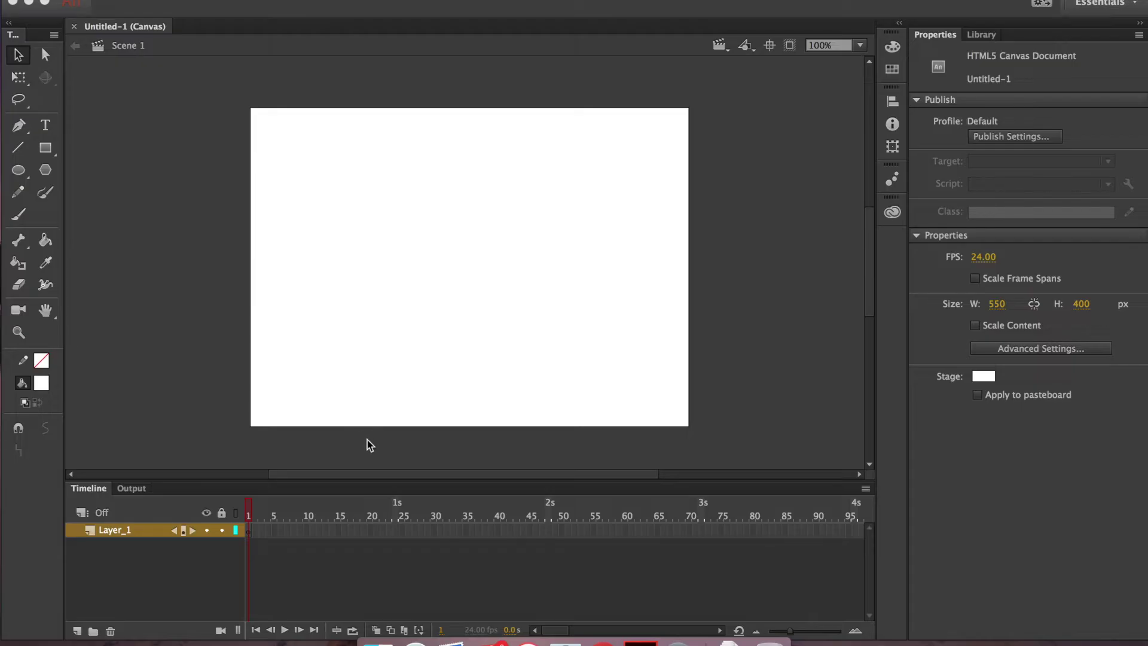
Rename Layer_1 to 'ground'
{"action": "double_click", "coordinate": [113, 530]}
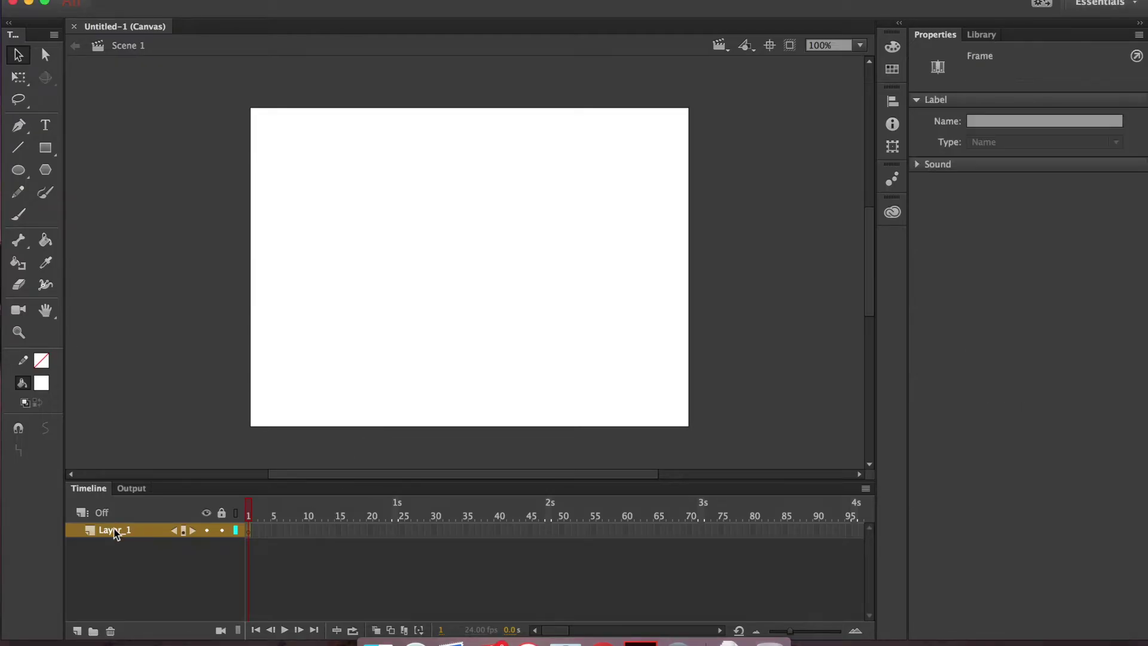
{"action": "type", "text": "ground"}
{"action": "key", "text": "Return"}
Extend the ground layer's frames through frame 24 and return the playhead to frame 1
{"action": "left_click", "coordinate": [393, 529]}
{"action": "right_click", "coordinate": [393, 530]}
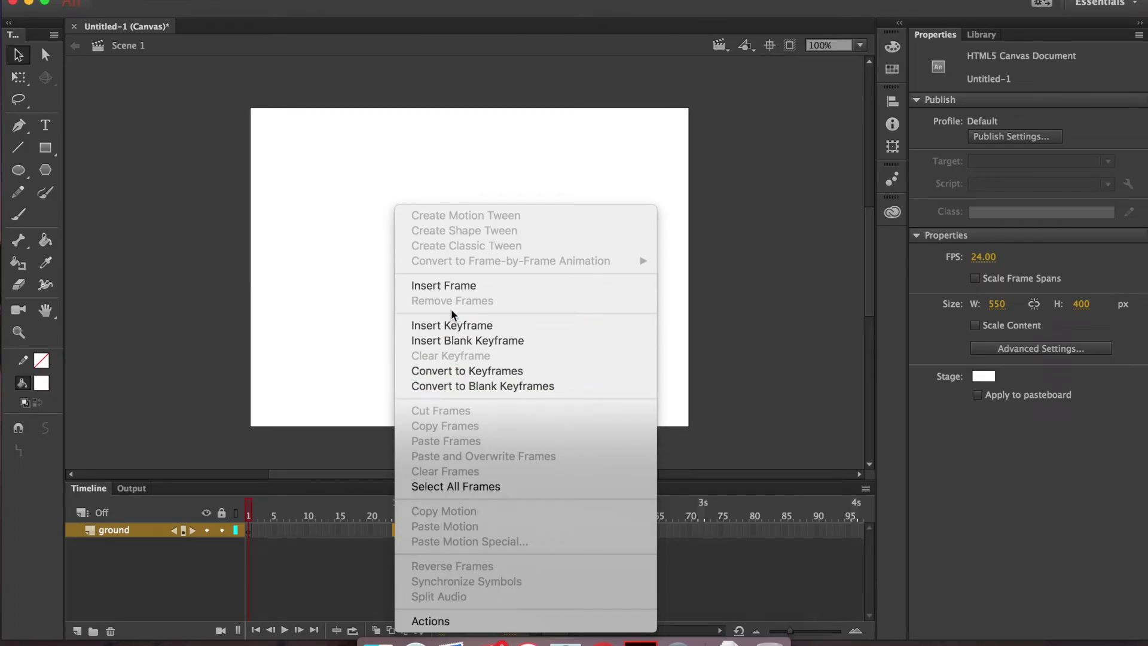
{"action": "left_click", "coordinate": [452, 285]}
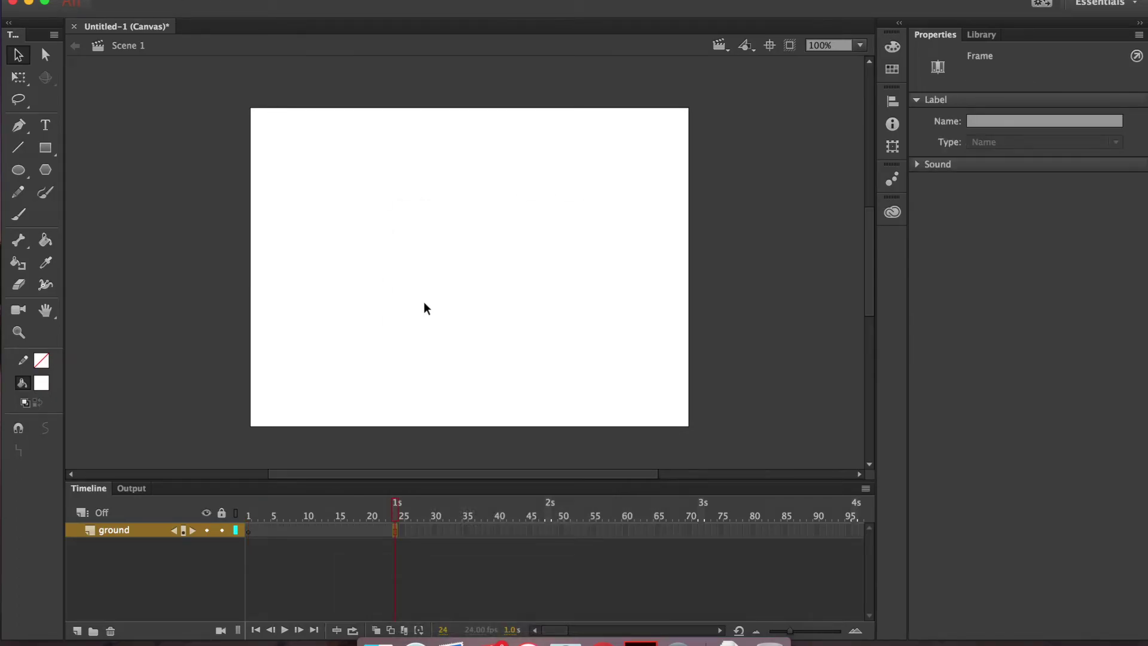
{"action": "left_click", "coordinate": [252, 516]}
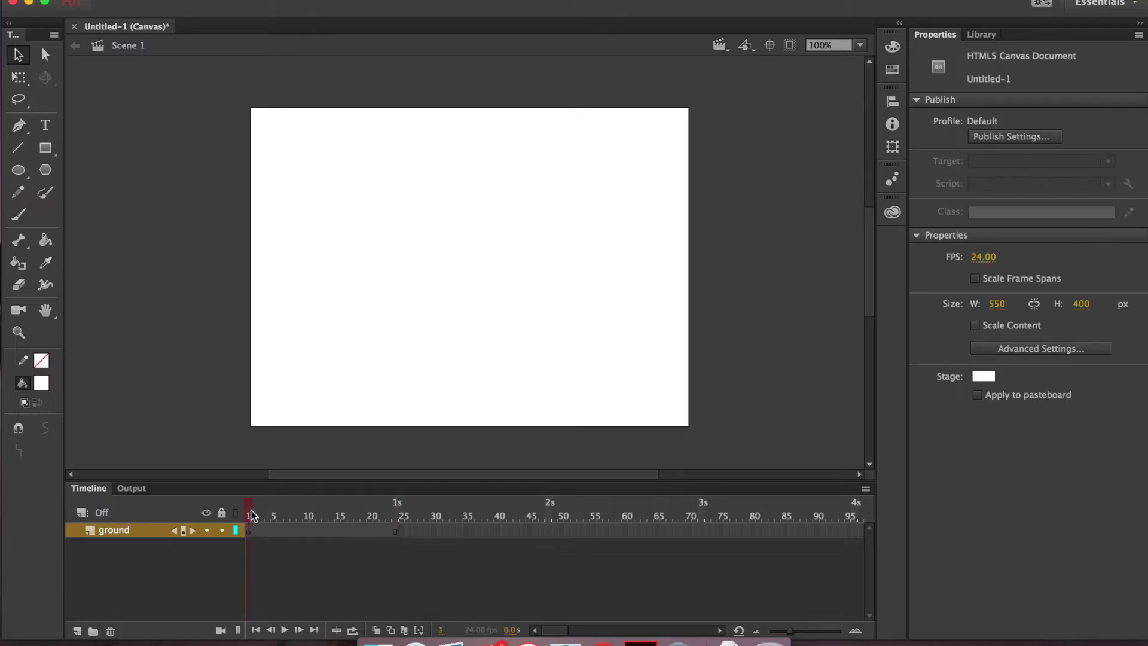
Draw a horizontal line across the lower stage with the Line tool
{"action": "left_click", "coordinate": [18, 154]}
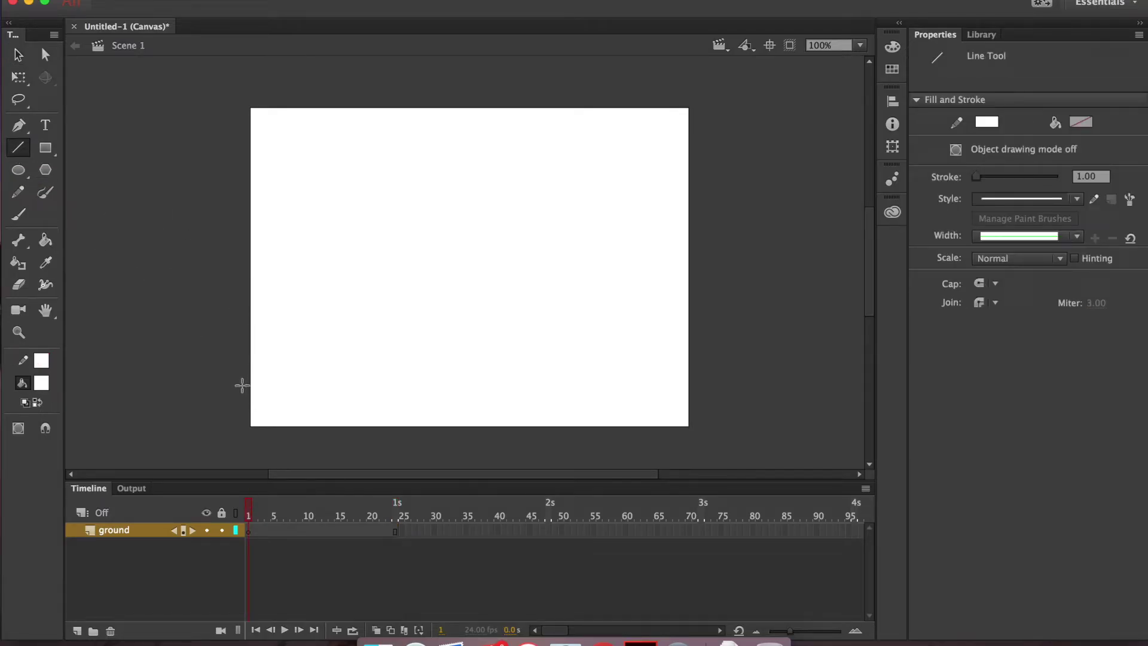
{"action": "left_click_drag", "start_coordinate": [242, 385], "coordinate": [355, 382]}
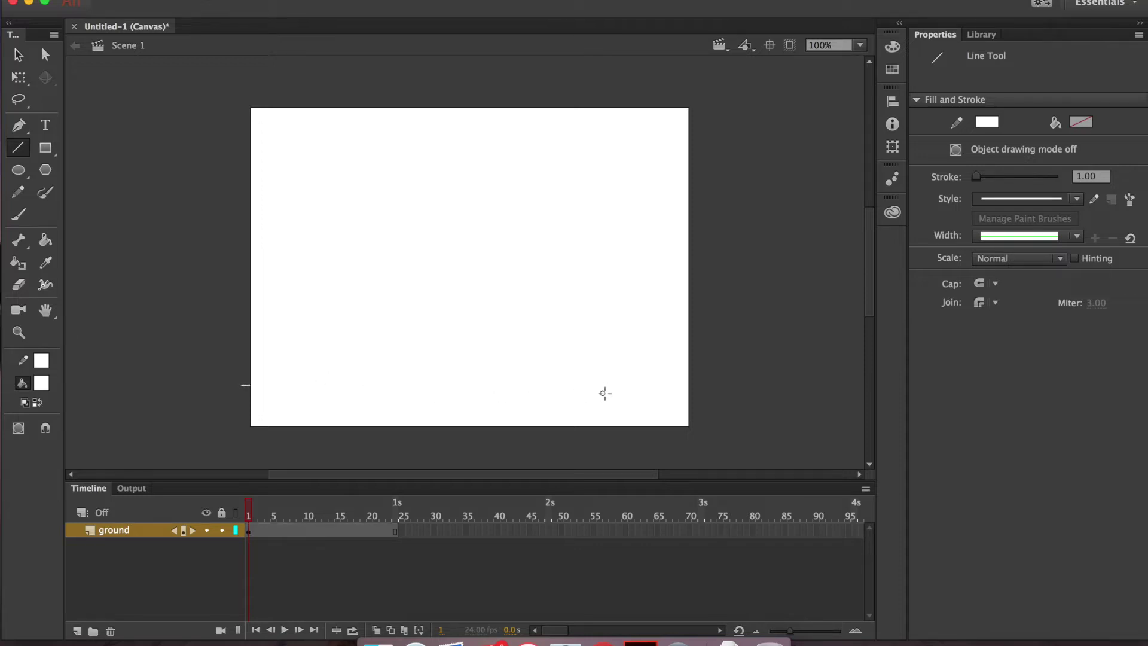
{"action": "key", "text": "v"}
{"action": "left_click", "coordinate": [694, 385]}
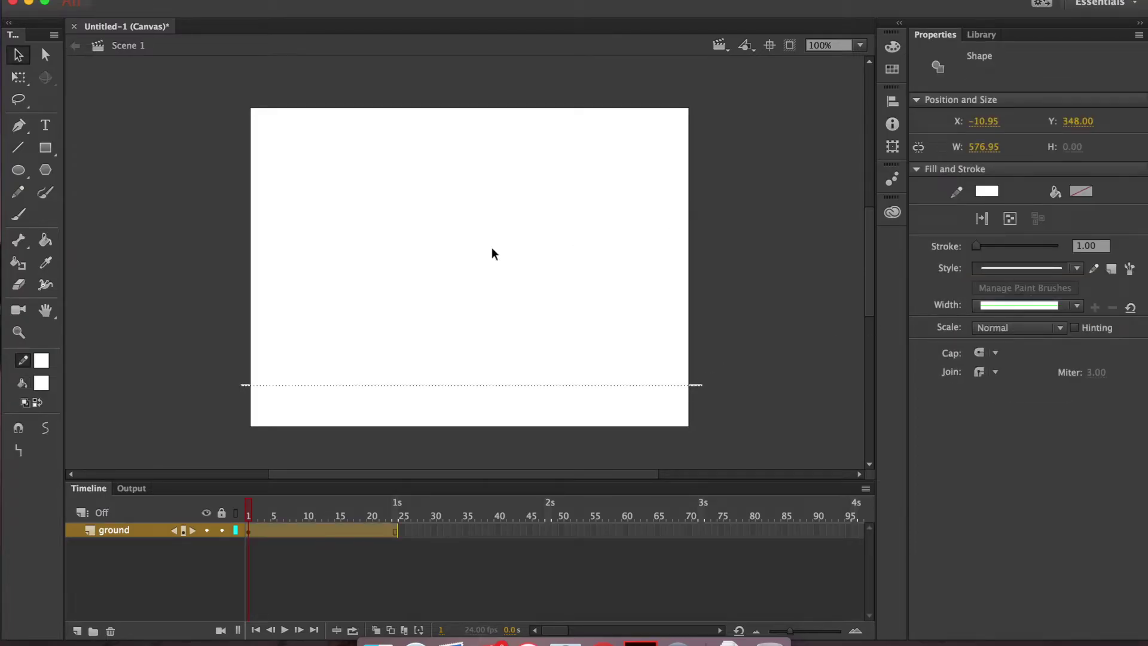
Make the ground line black with a stroke thickness of 2
{"action": "left_click", "coordinate": [987, 190]}
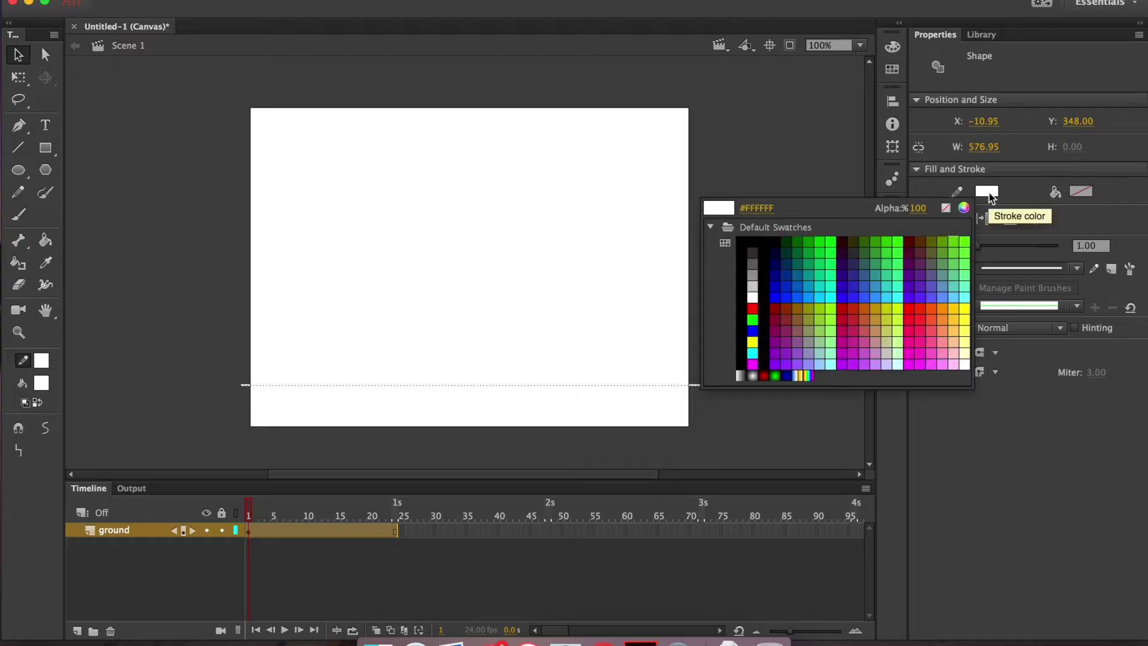
{"action": "left_click", "coordinate": [745, 242]}
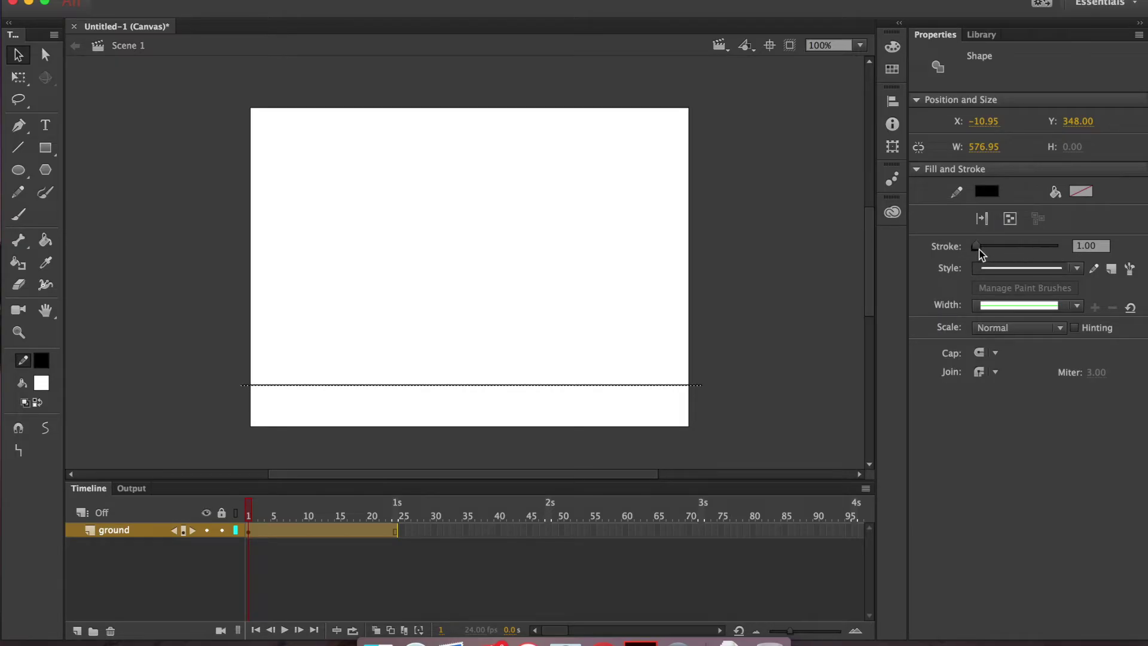
{"action": "left_click_drag", "start_coordinate": [979, 250], "coordinate": [980, 248]}
{"action": "left_click_drag", "start_coordinate": [979, 249], "coordinate": [979, 249]}
{"action": "left_click", "coordinate": [1100, 246]}
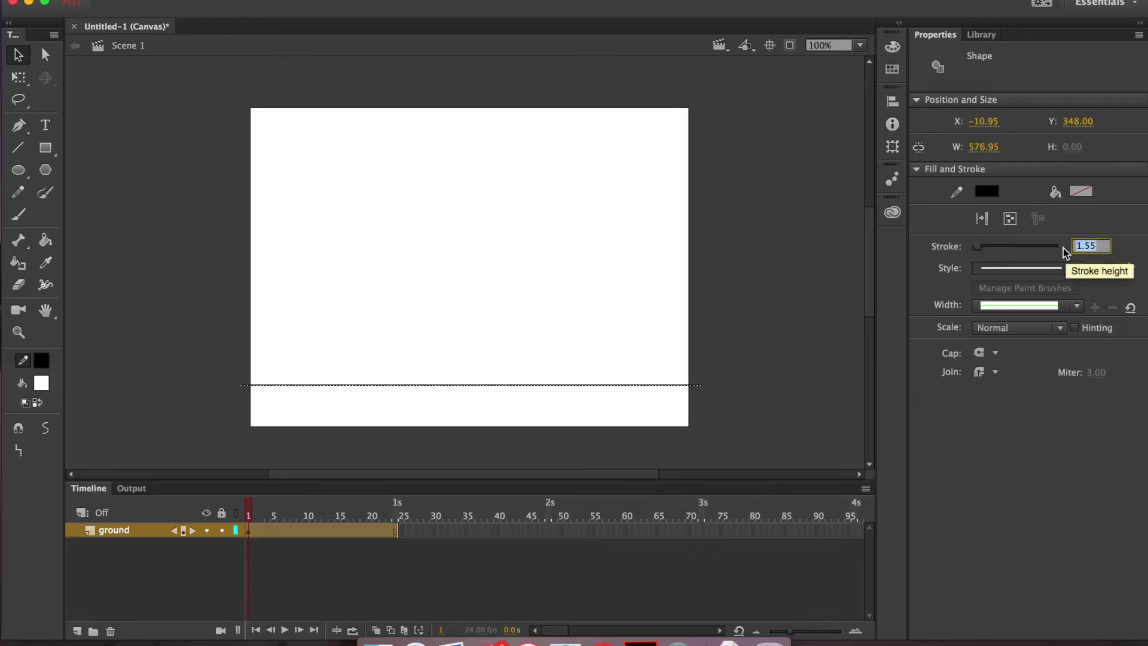
{"action": "type", "text": "2.0"}
{"action": "key", "text": "Return"}
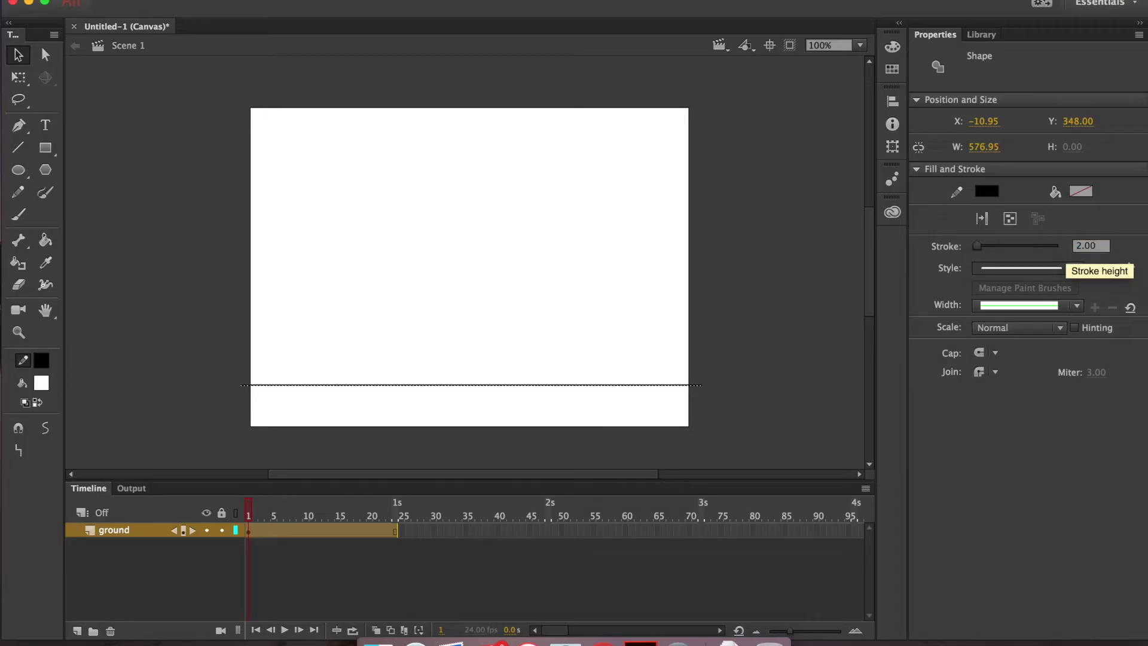
Add a new layer above ground named 'Zuli'
{"action": "left_click", "coordinate": [77, 631]}
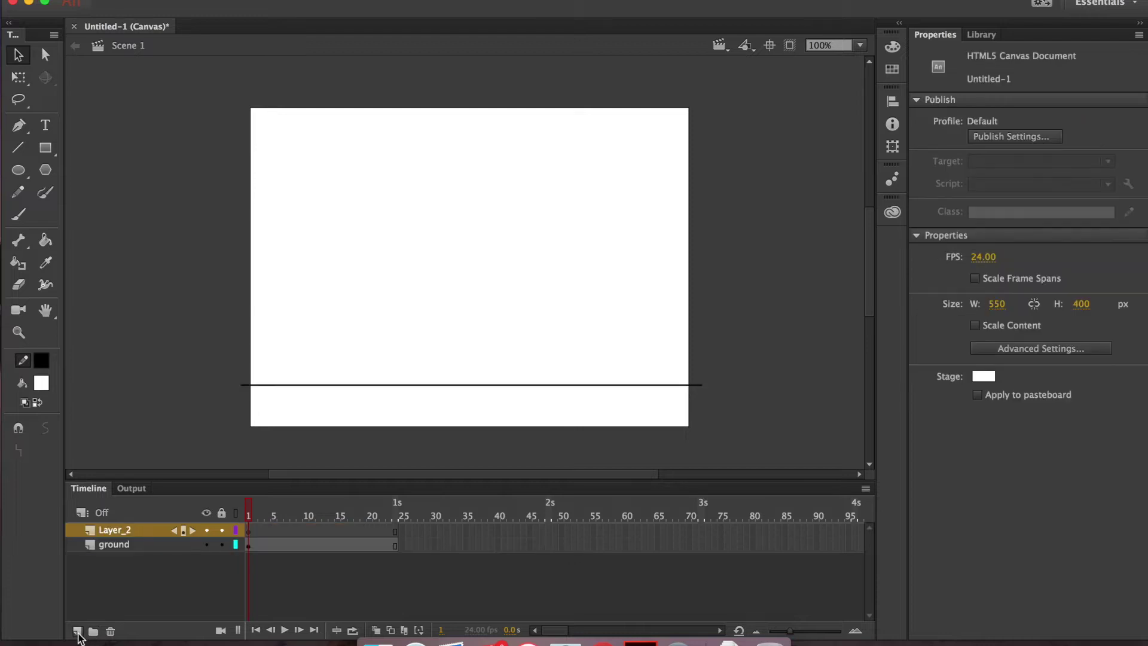
{"action": "double_click", "coordinate": [111, 531]}
{"action": "type", "text": "Z"}
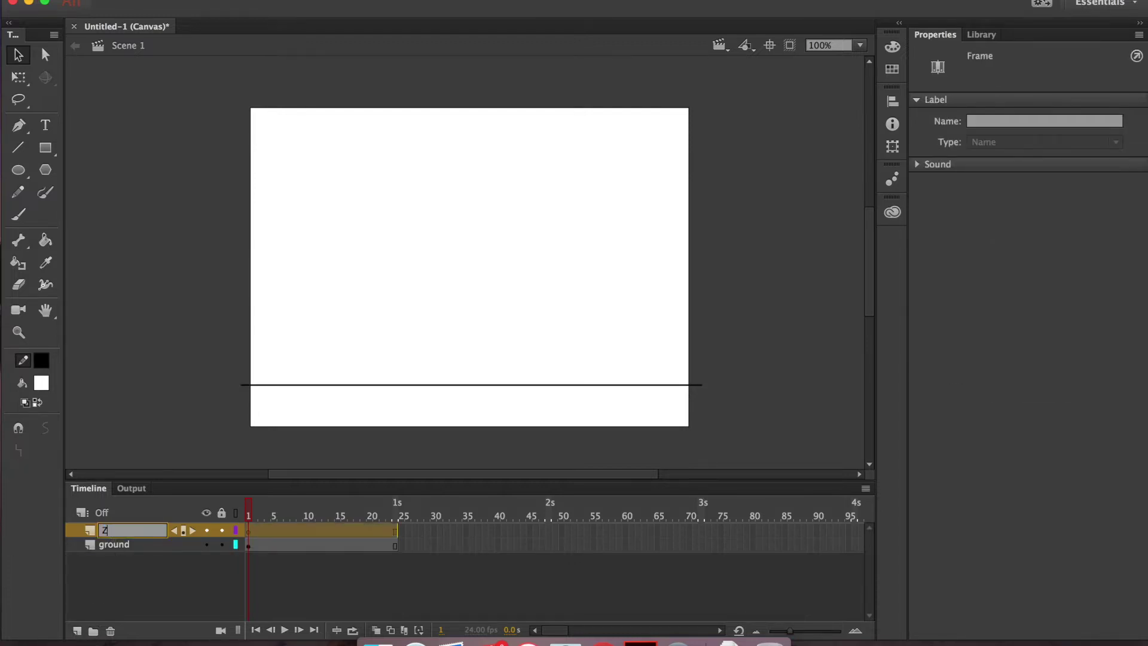
{"action": "type", "text": "uli"}
{"action": "key", "text": "Return"}
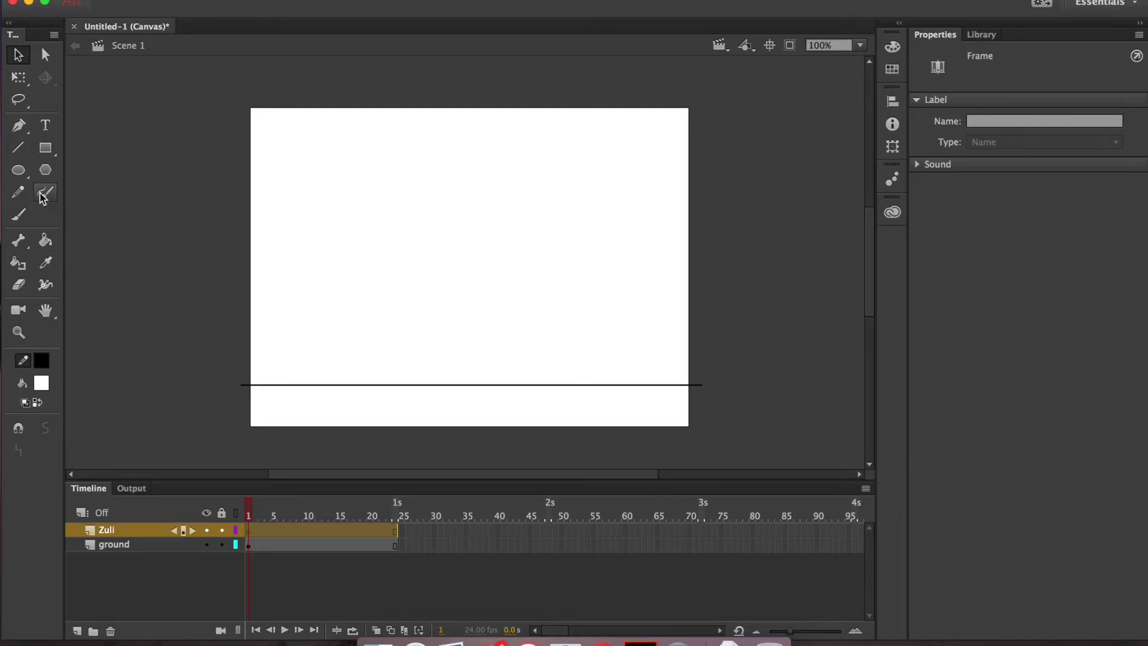
Draw a blue circle with no outline near the top of the stage
{"action": "left_click", "coordinate": [18, 170]}
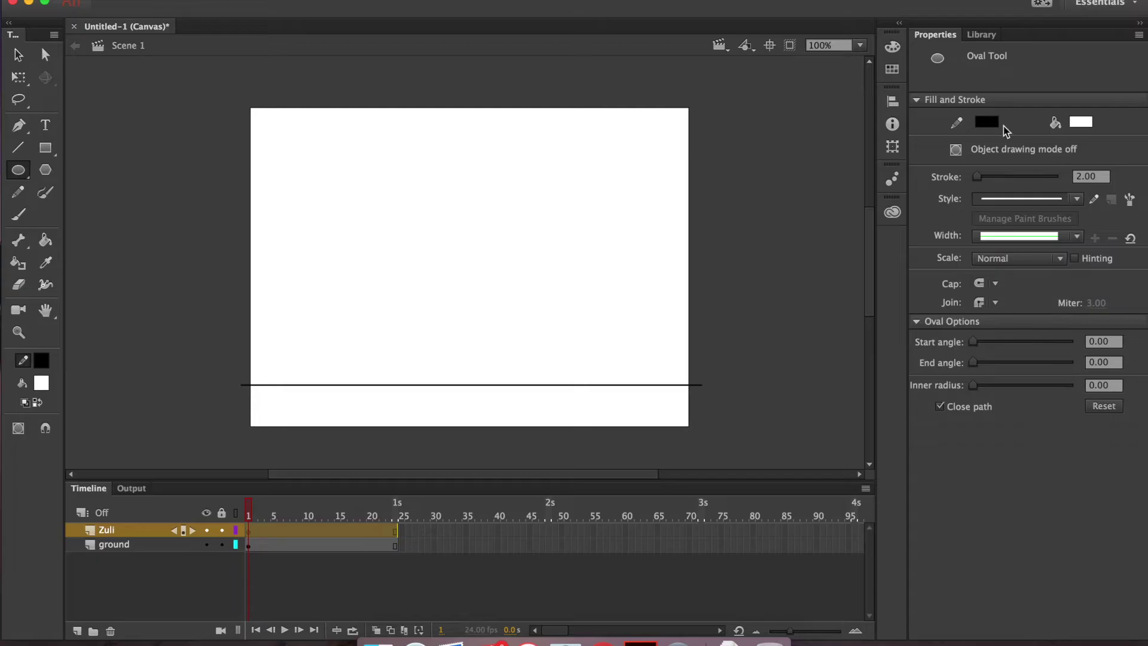
{"action": "left_click", "coordinate": [992, 122]}
{"action": "left_click", "coordinate": [945, 138]}
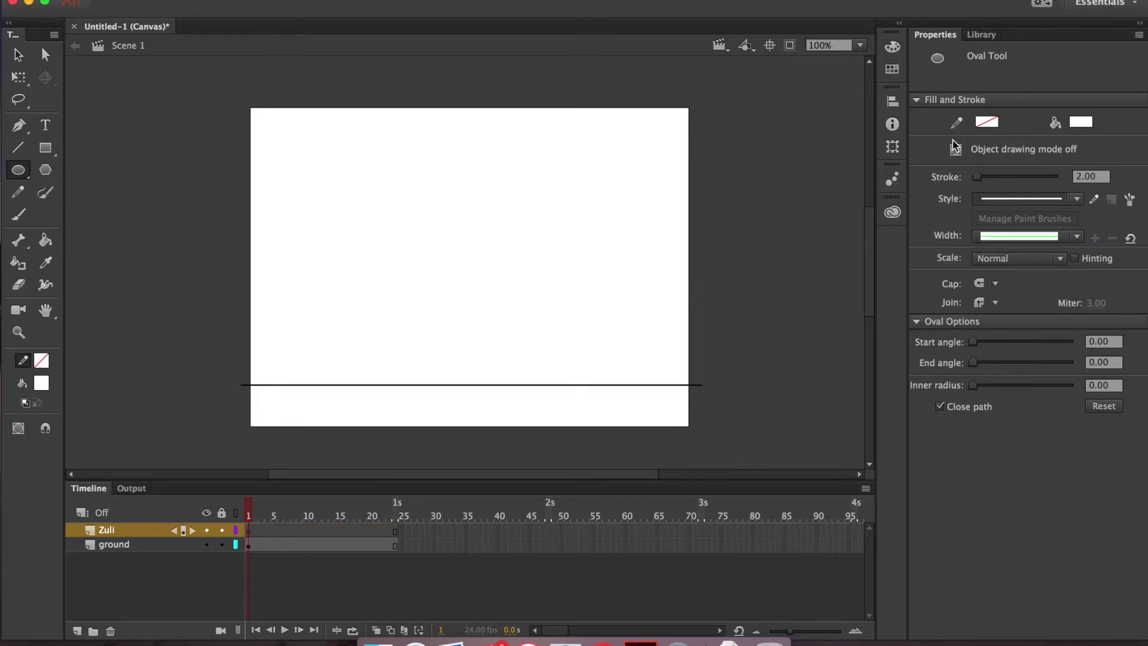
{"action": "left_click", "coordinate": [1081, 123]}
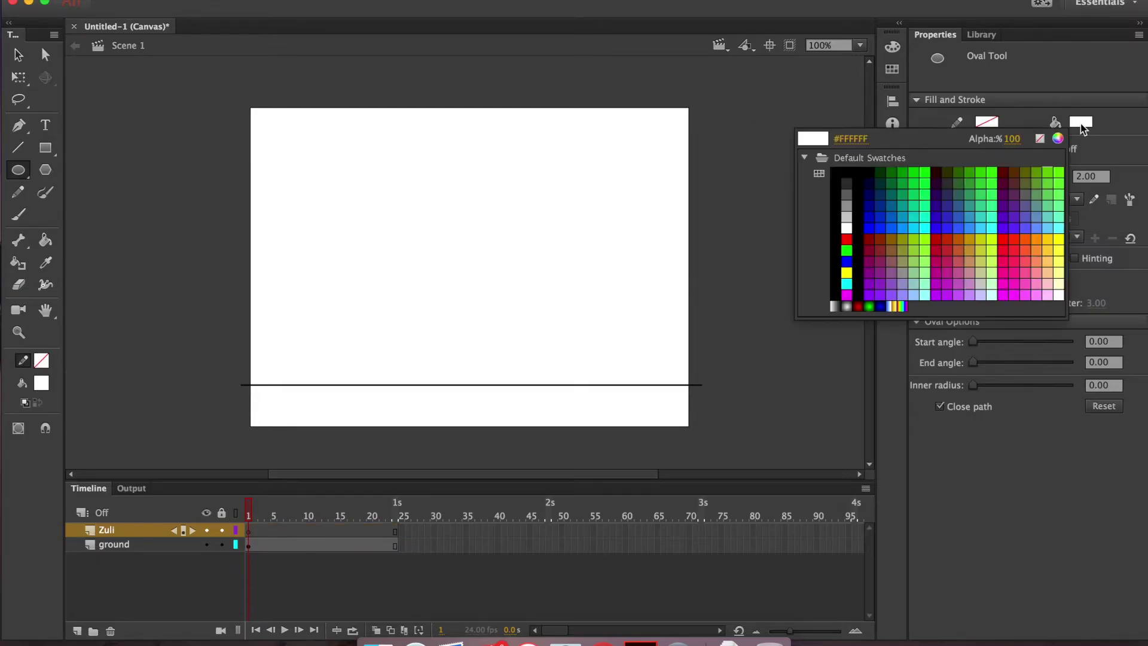
{"action": "left_click", "coordinate": [870, 225]}
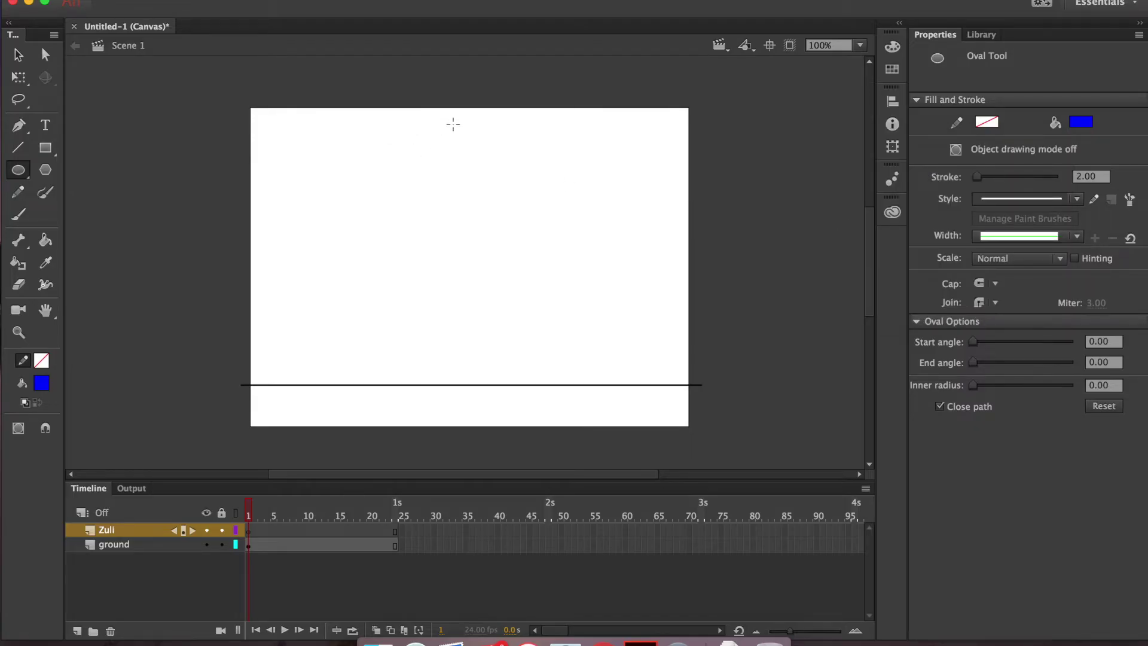
{"action": "left_click_drag", "start_coordinate": [451, 123], "coordinate": [496, 175]}
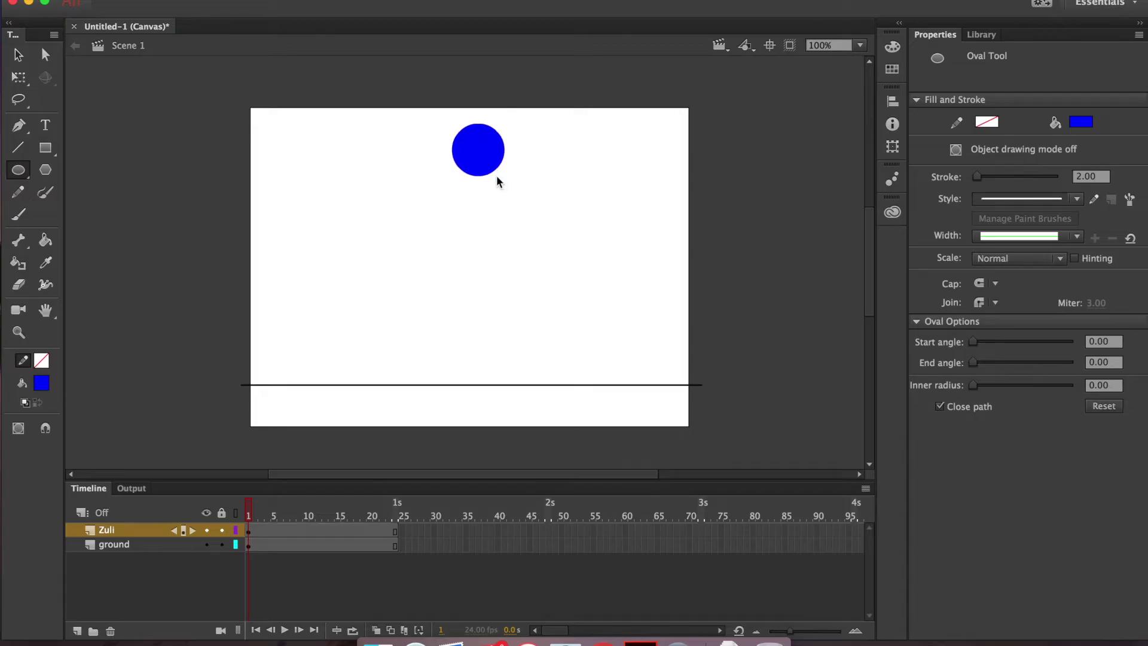
Nudge the blue circle into position at about X 245, Y 10.05
{"action": "key", "text": "v"}
{"action": "left_click", "coordinate": [482, 160]}
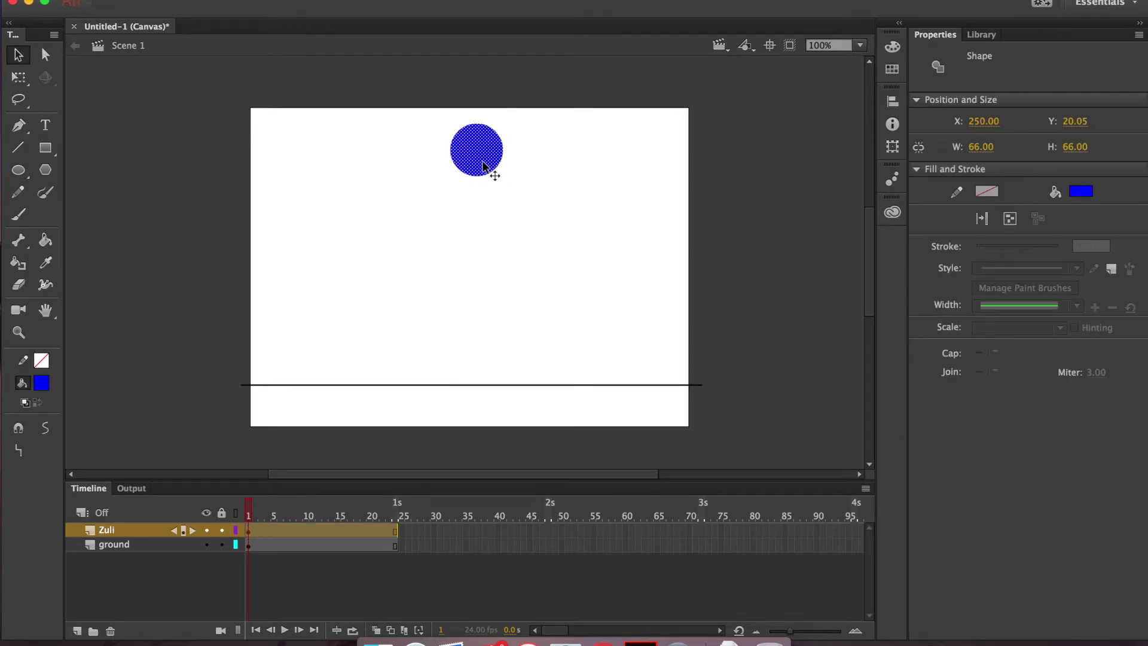
{"action": "key", "text": "Left"}
{"action": "key", "text": "shift+Left"}
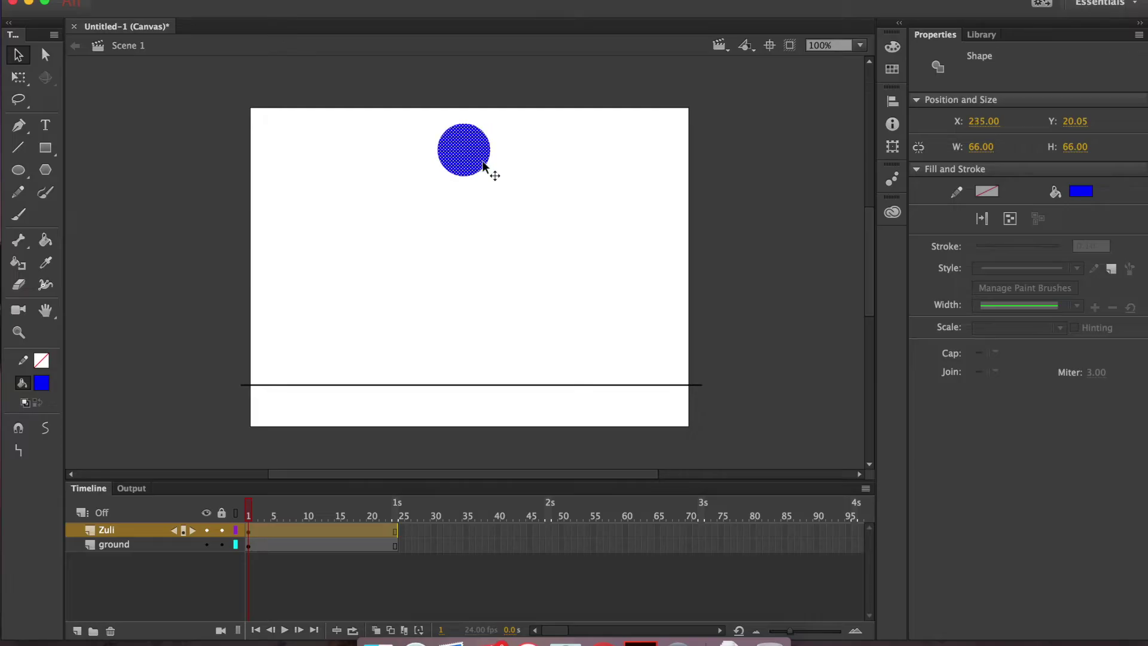
{"action": "key", "text": "shift+Right"}
{"action": "key", "text": "Left"}
{"action": "key", "text": "shift+Up"}
{"action": "key", "text": "shift+Up"}
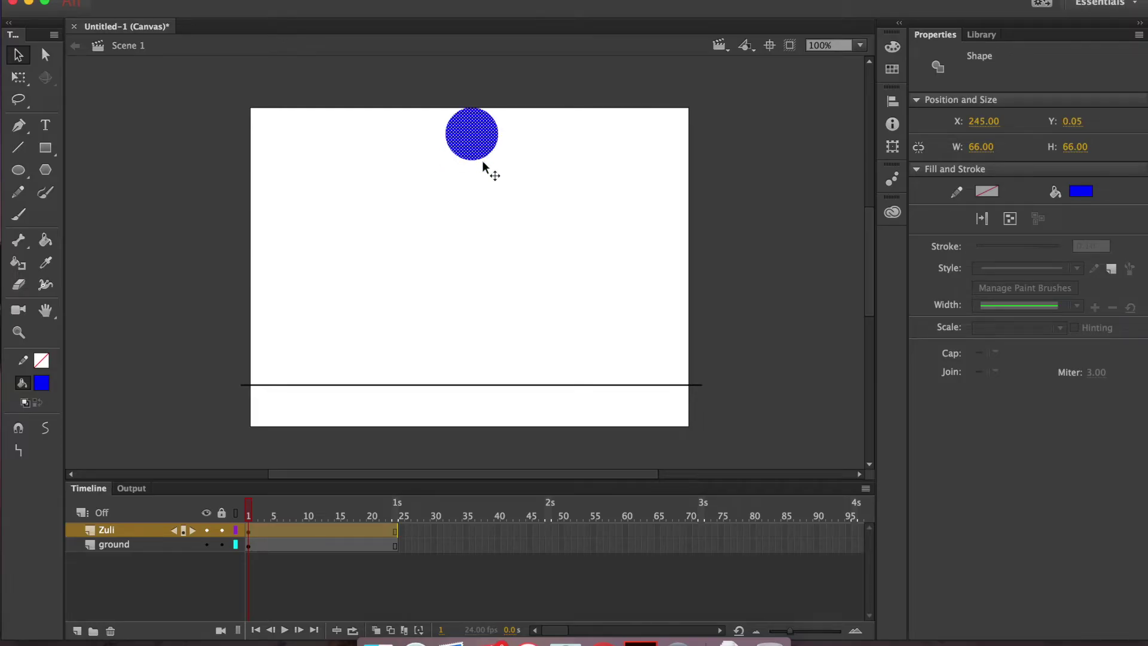
{"action": "key", "text": "shift+Down"}
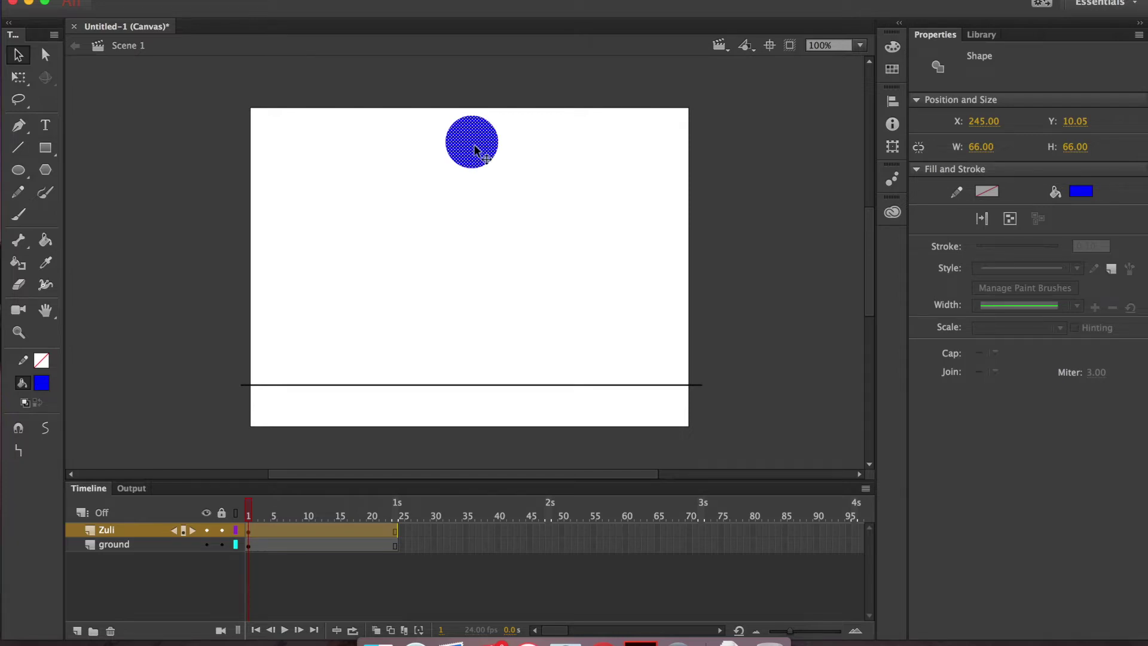
{"action": "right_click", "coordinate": [476, 148]}
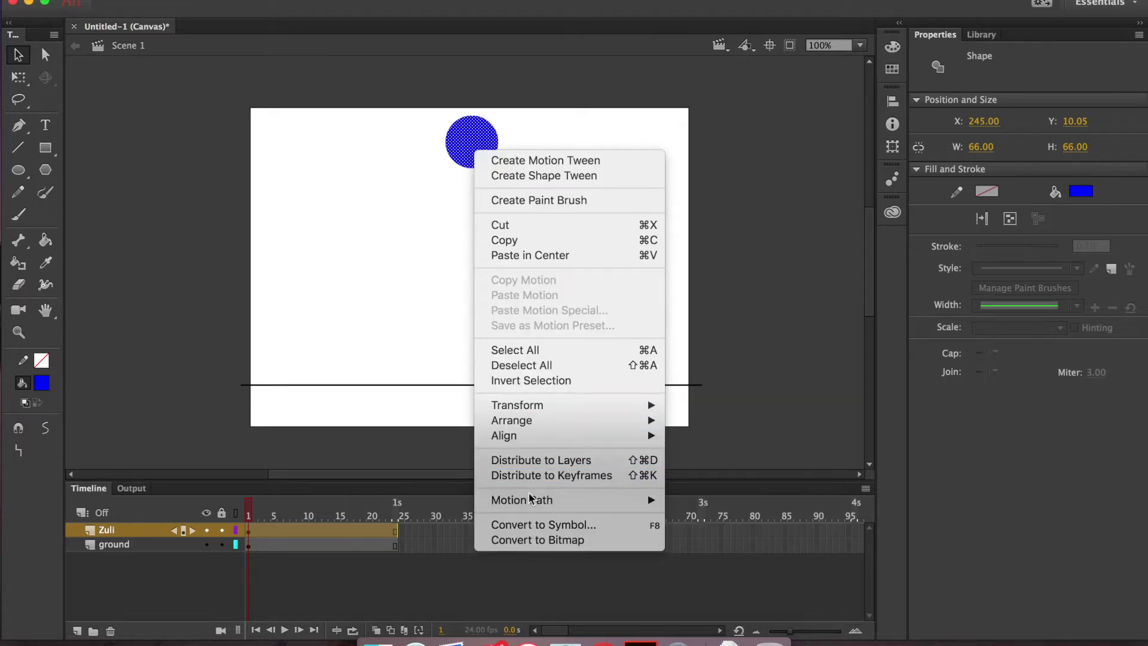
Convert the circle into a Graphic symbol named 'gr_Zuli' and select its instance
{"action": "left_click", "coordinate": [531, 525]}
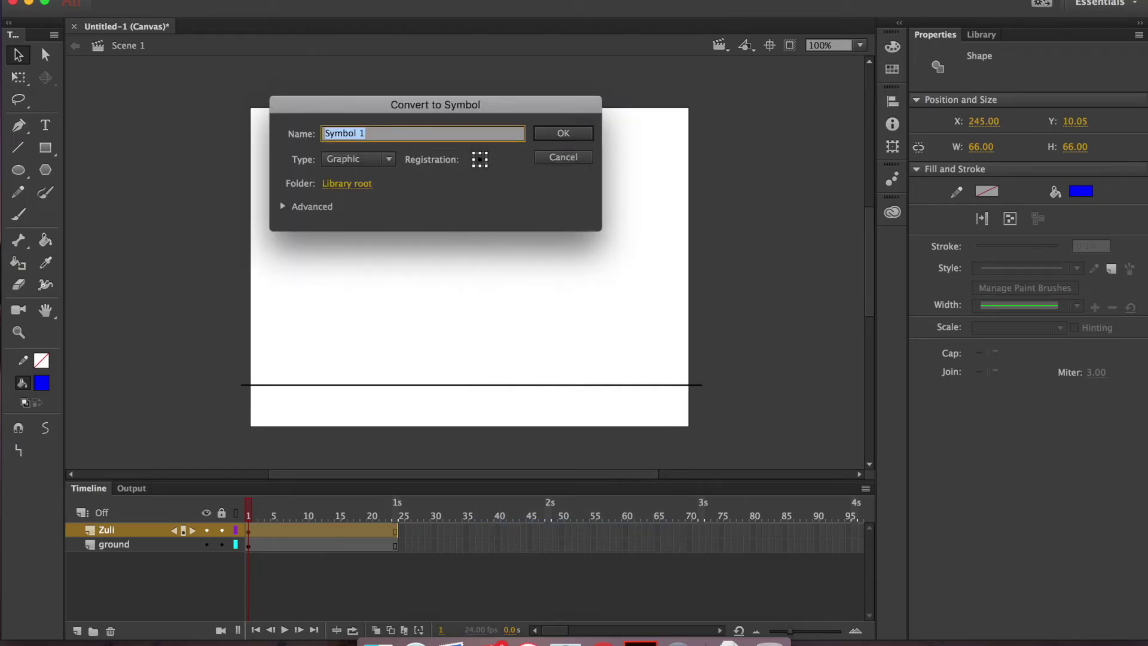
{"action": "type", "text": "gr_Zuli"}
{"action": "left_click", "coordinate": [567, 136]}
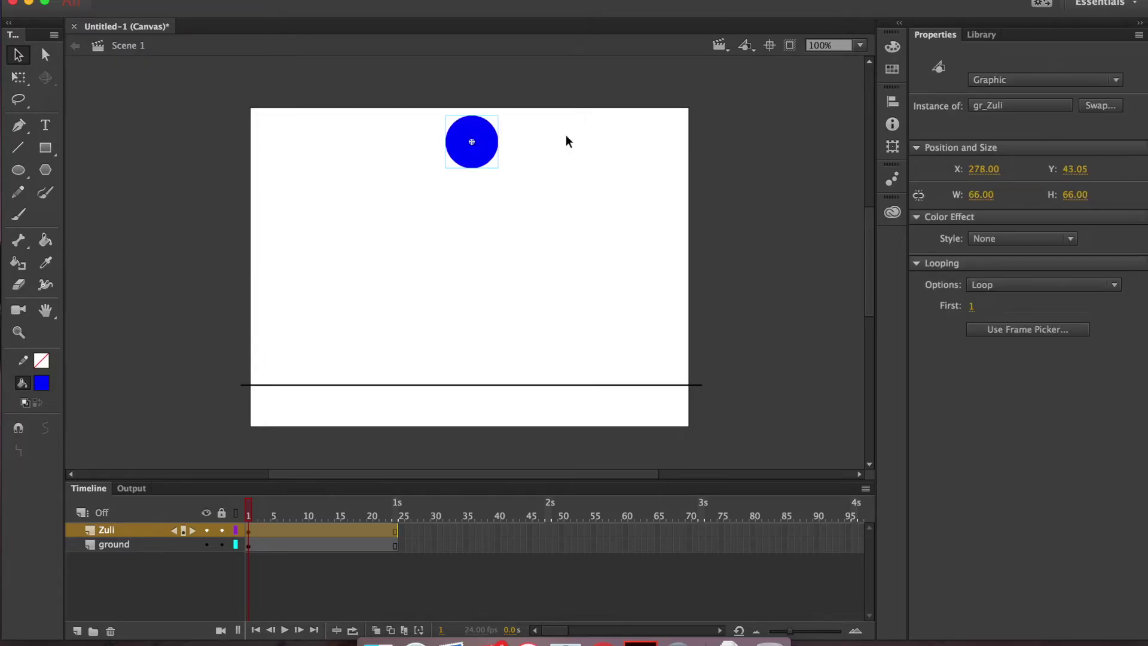
{"action": "left_click", "coordinate": [507, 146]}
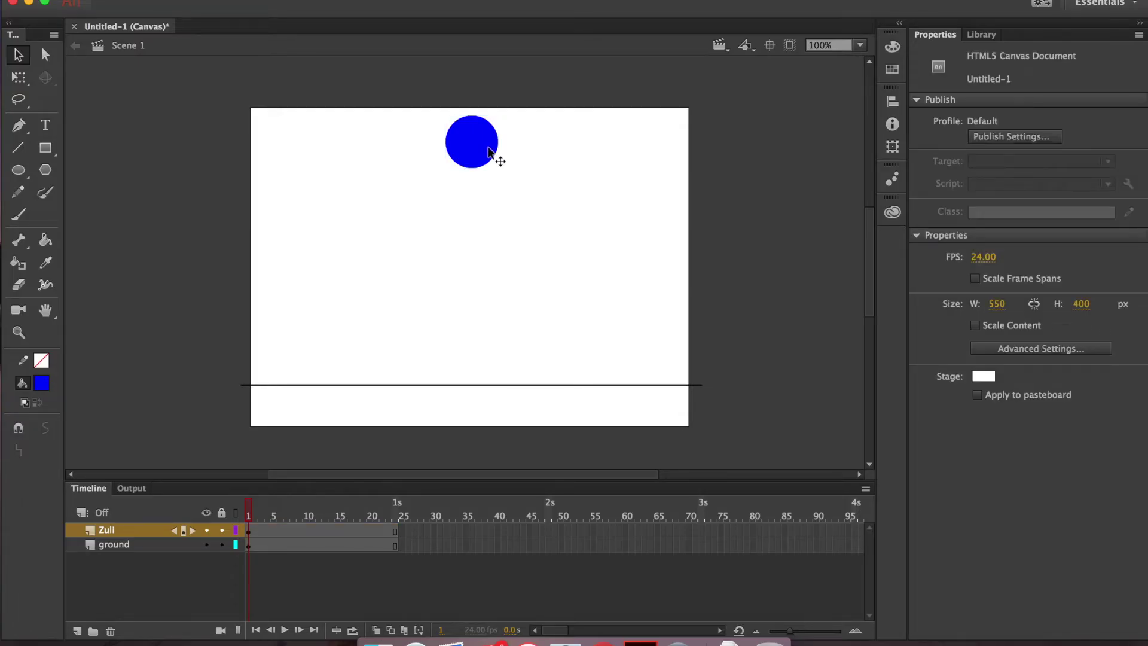
{"action": "left_click", "coordinate": [490, 152]}
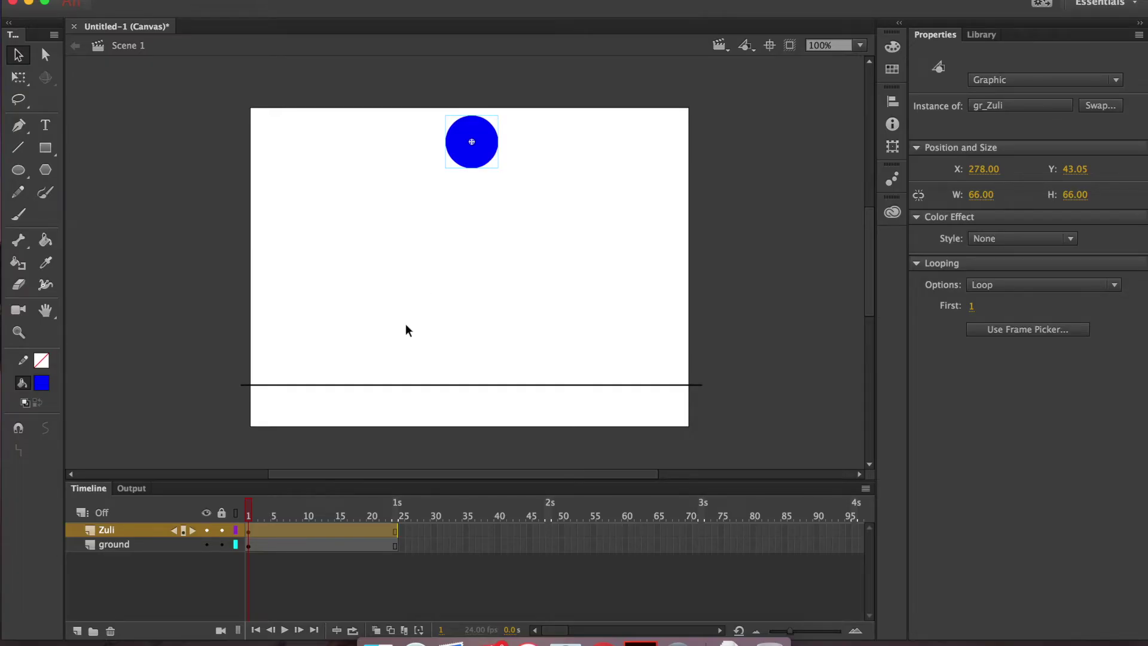
Apply a motion tween to the Zuli layer
{"action": "right_click", "coordinate": [303, 529]}
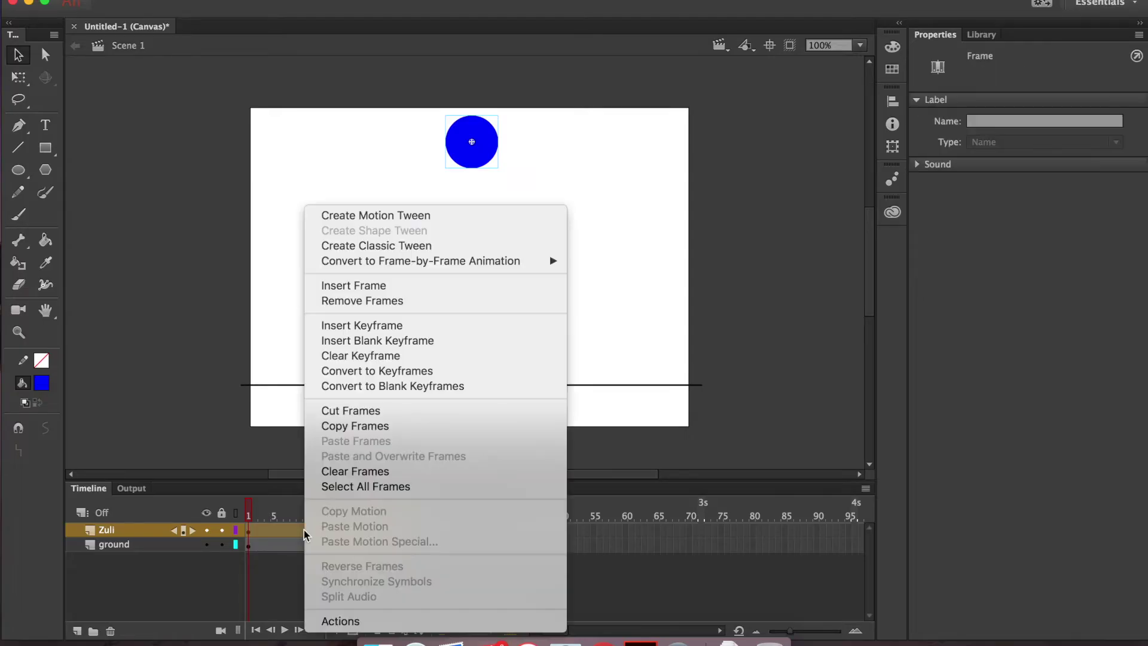
{"action": "left_click", "coordinate": [388, 217]}
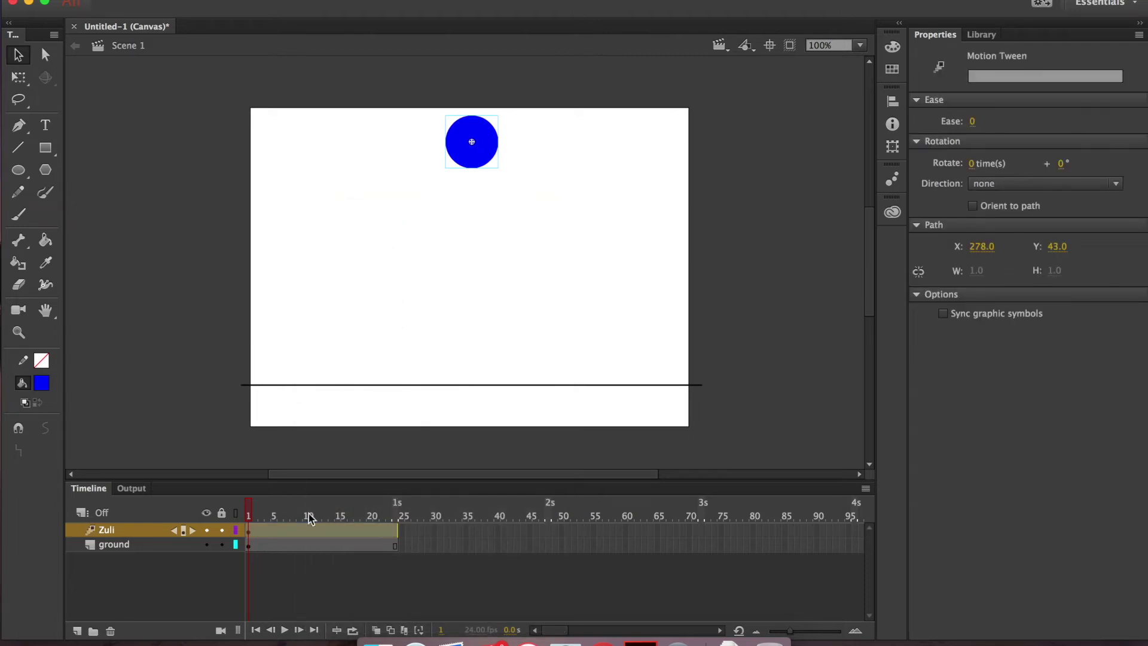
{"action": "left_click", "coordinate": [308, 534]}
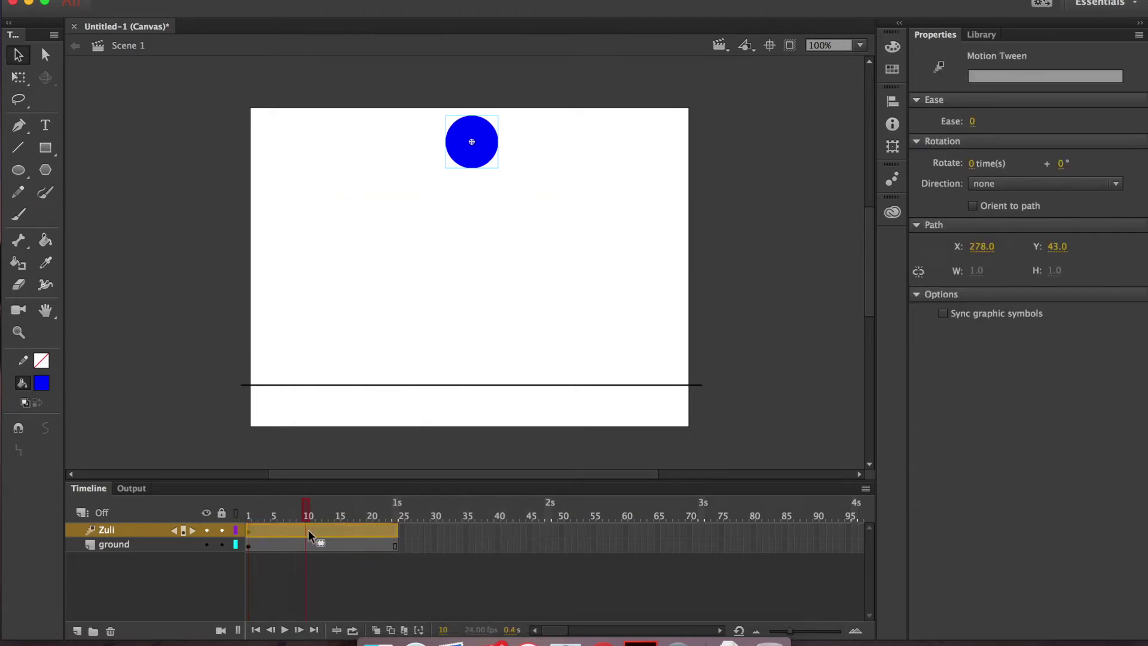
Add a position keyframe at frame 11 and start lowering the ball
{"action": "left_click", "coordinate": [312, 545]}
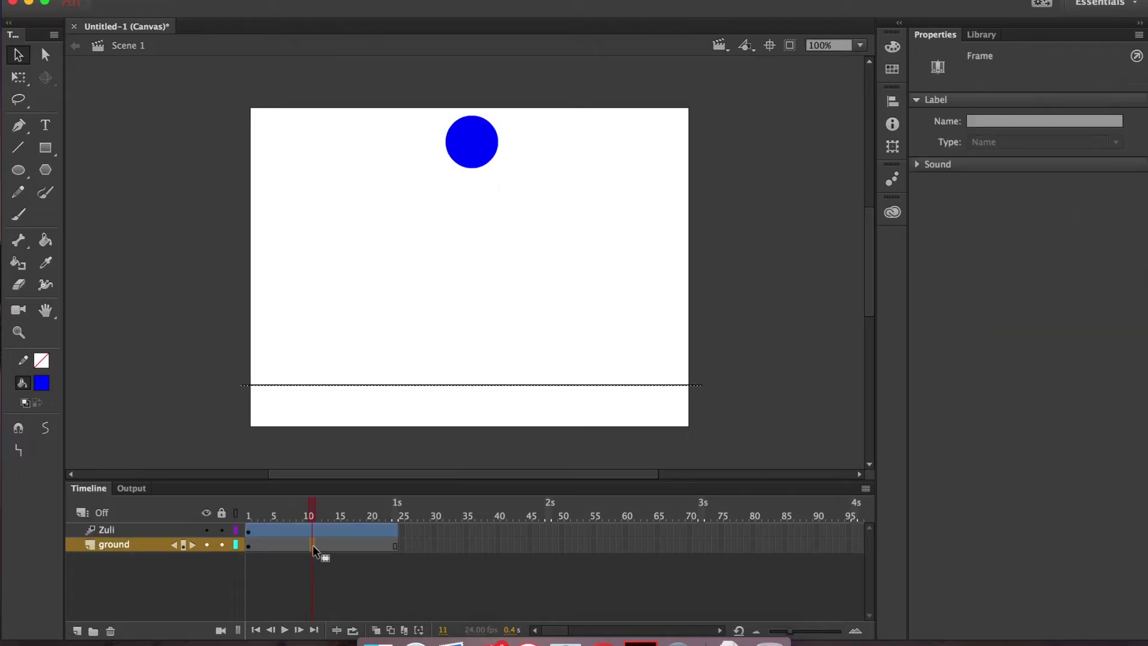
{"action": "left_click", "coordinate": [309, 526]}
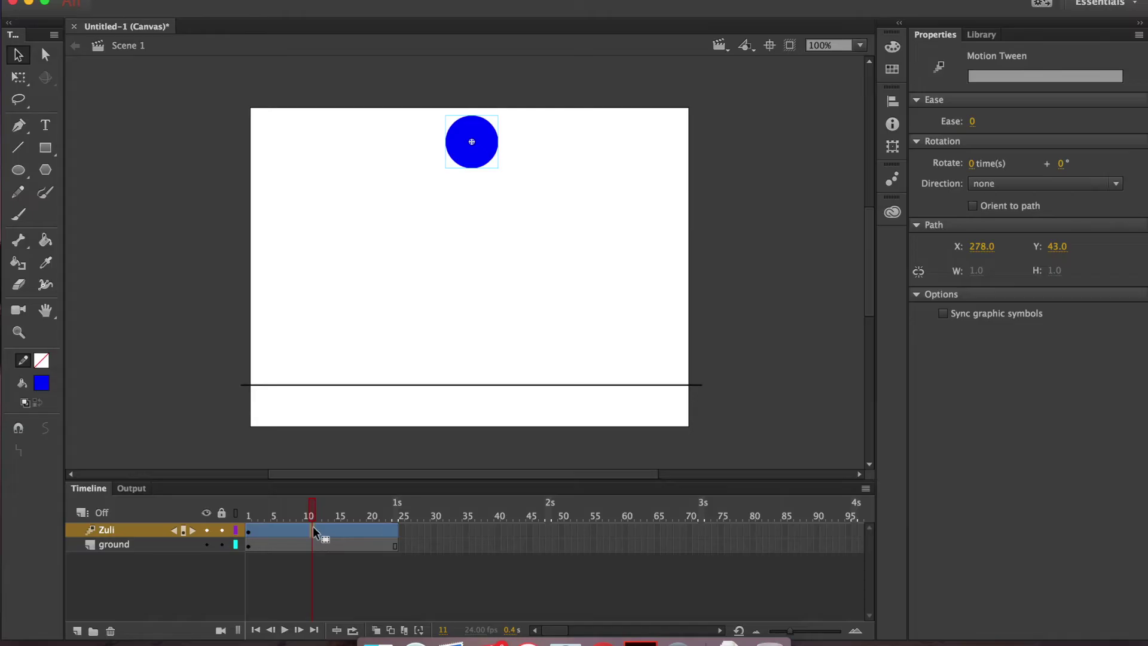
{"action": "right_click", "coordinate": [313, 526]}
{"action": "mouse_move", "coordinate": [371, 309]}
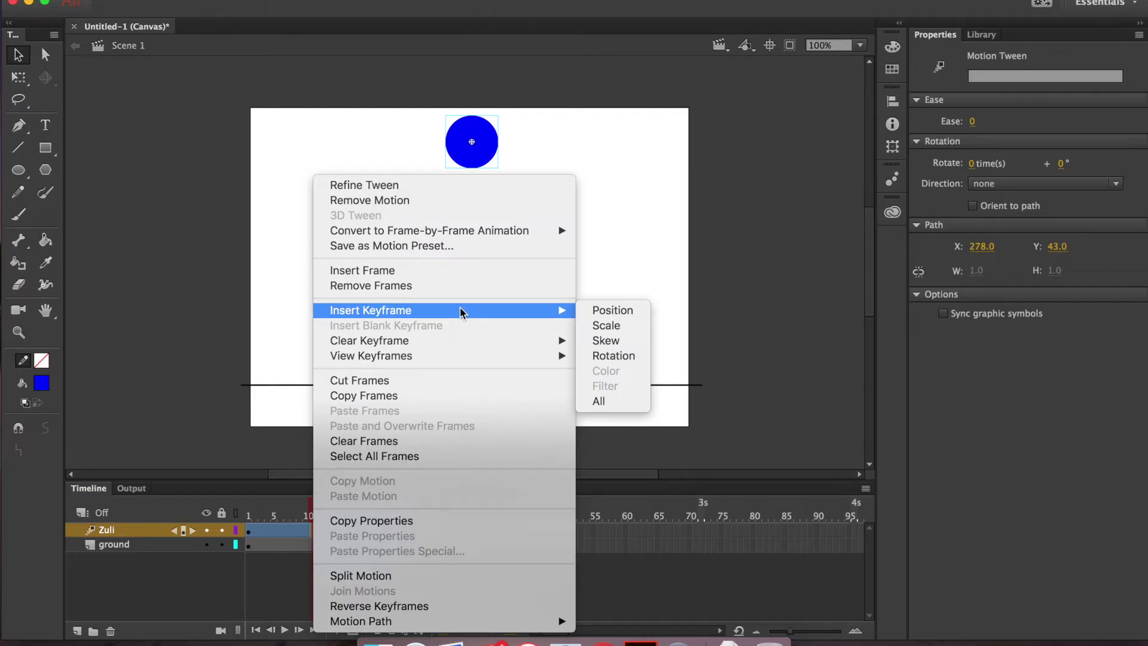
{"action": "left_click", "coordinate": [586, 310]}
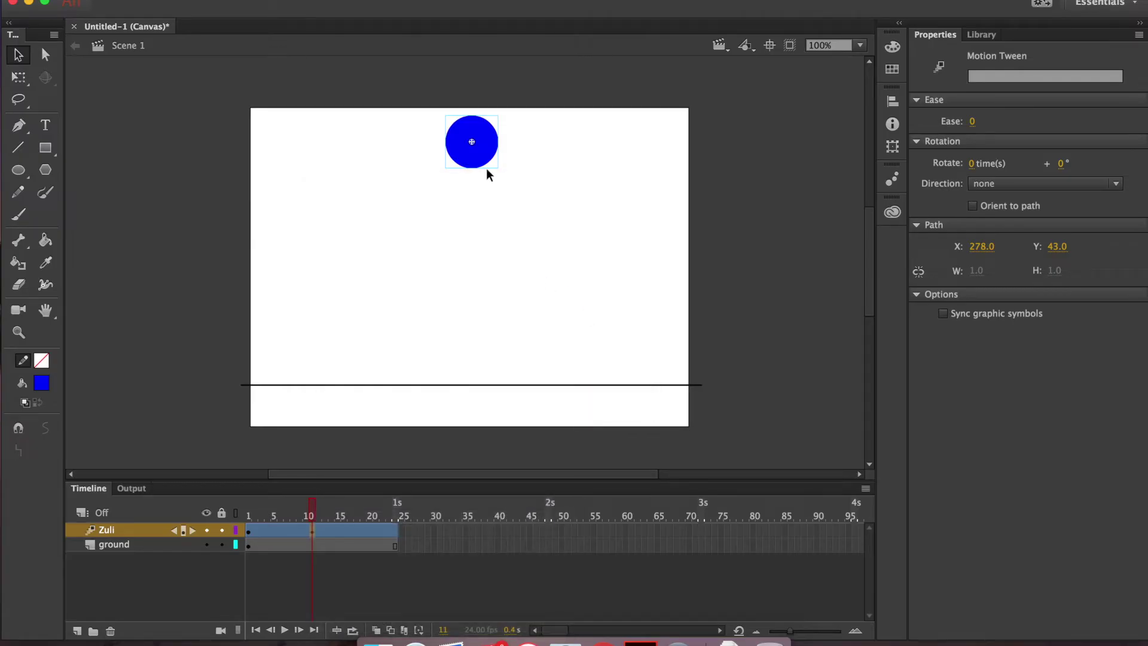
{"action": "key", "text": "shift+Down"}
{"action": "key", "text": "shift+Down"}
{"action": "key", "text": "shift+Down"}
{"action": "key", "text": "shift+Down"}
{"action": "key", "text": "shift+Down"}
{"action": "key", "text": "shift+Down"}
{"action": "key", "text": "shift+Down"}
{"action": "key", "text": "shift+Down"}
At frame 11, drop the ball near the ground and stretch it to a 24×104 ellipse
{"action": "key", "text": "shift+Down"}
{"action": "key", "text": "shift+Down"}
{"action": "key", "text": "shift+Down"}
{"action": "key", "text": "shift+Down"}
{"action": "key", "text": "shift+Down"}
{"action": "key", "text": "shift+Down"}
{"action": "key", "text": "shift+Down"}
{"action": "key", "text": "shift+Down"}
{"action": "key", "text": "shift+Down"}
{"action": "key", "text": "shift+Down"}
{"action": "key", "text": "shift+Down"}
{"action": "key", "text": "shift+Down"}
{"action": "key", "text": "shift+Down"}
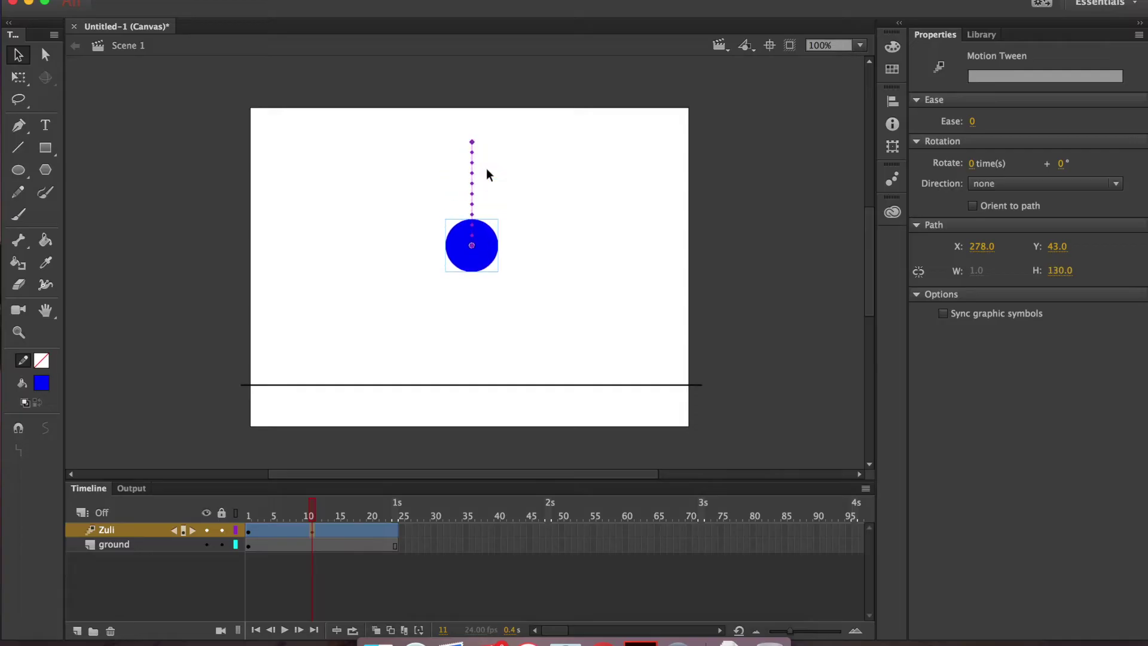
{"action": "key", "text": "shift+Down"}
{"action": "key", "text": "shift+Down"}
{"action": "key", "text": "shift+Down"}
{"action": "key", "text": "shift+Down"}
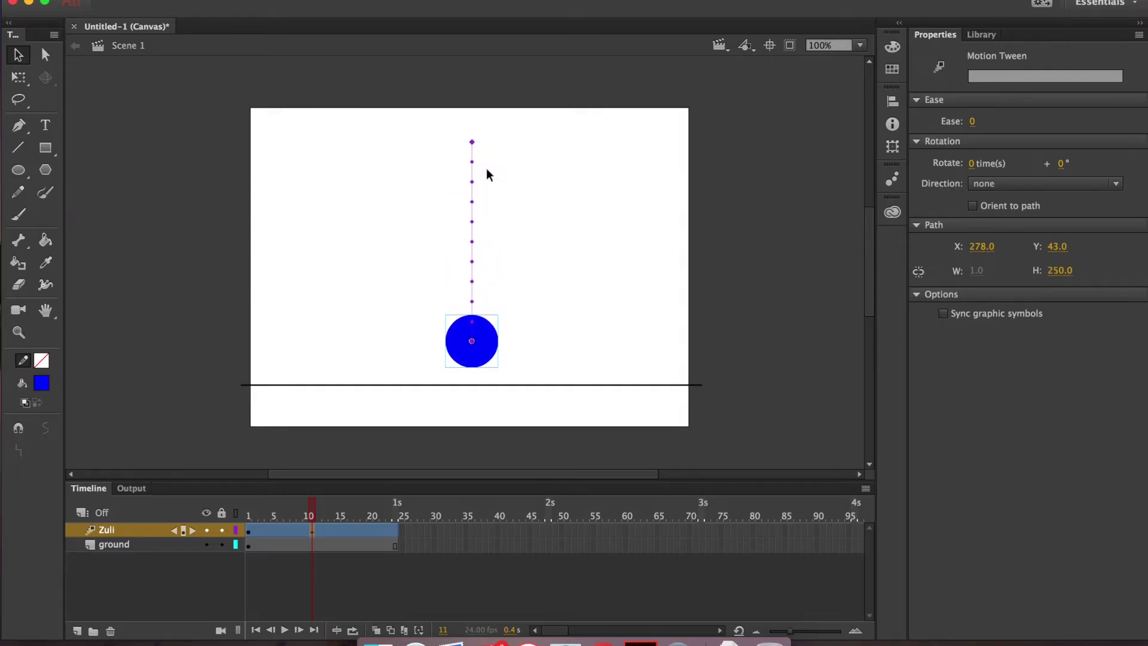
{"action": "key", "text": "shift+Up"}
{"action": "key", "text": "shift+Up"}
{"action": "key", "text": "shift+Up"}
{"action": "key", "text": "shift+Up"}
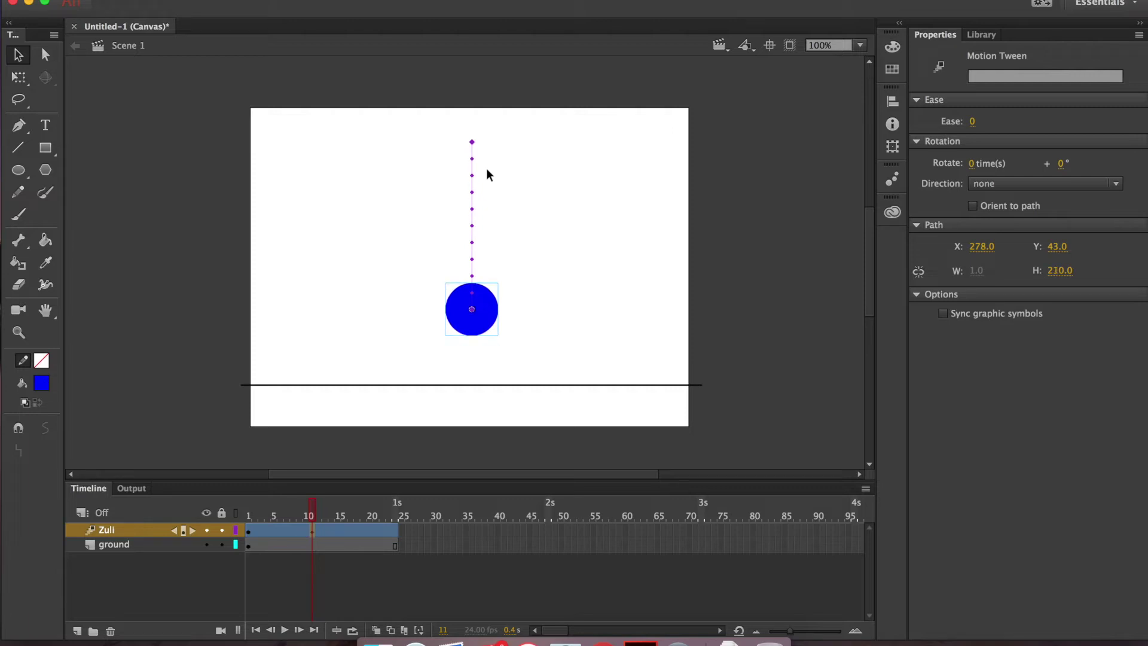
{"action": "left_click", "coordinate": [17, 78]}
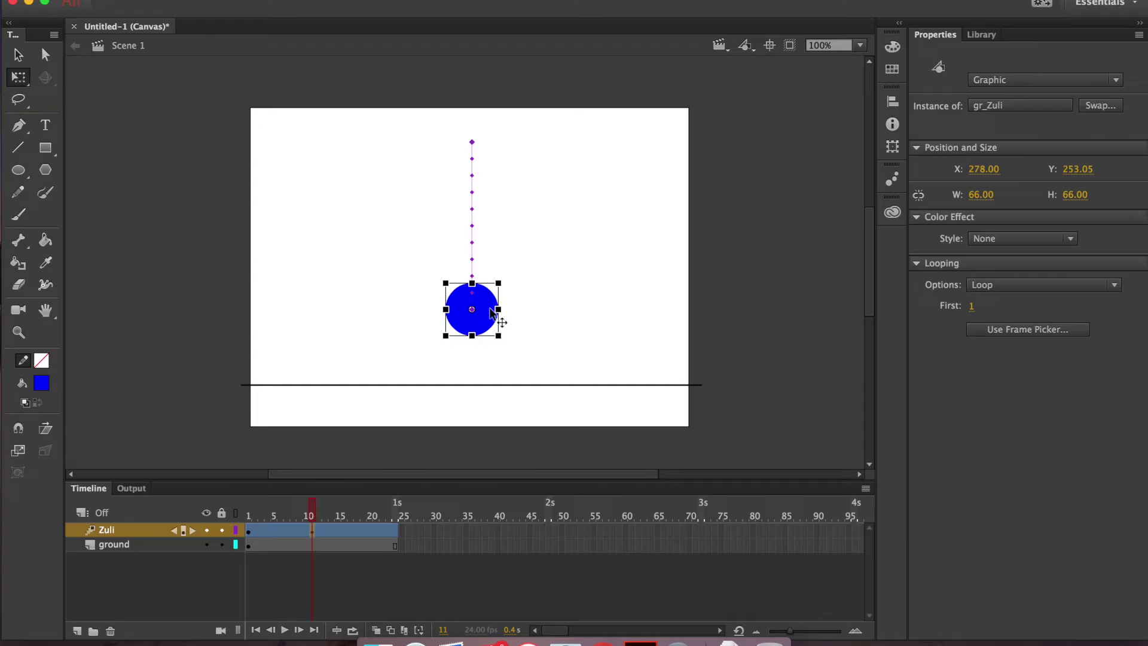
{"action": "left_click_drag", "start_coordinate": [499, 309], "coordinate": [472, 268]}
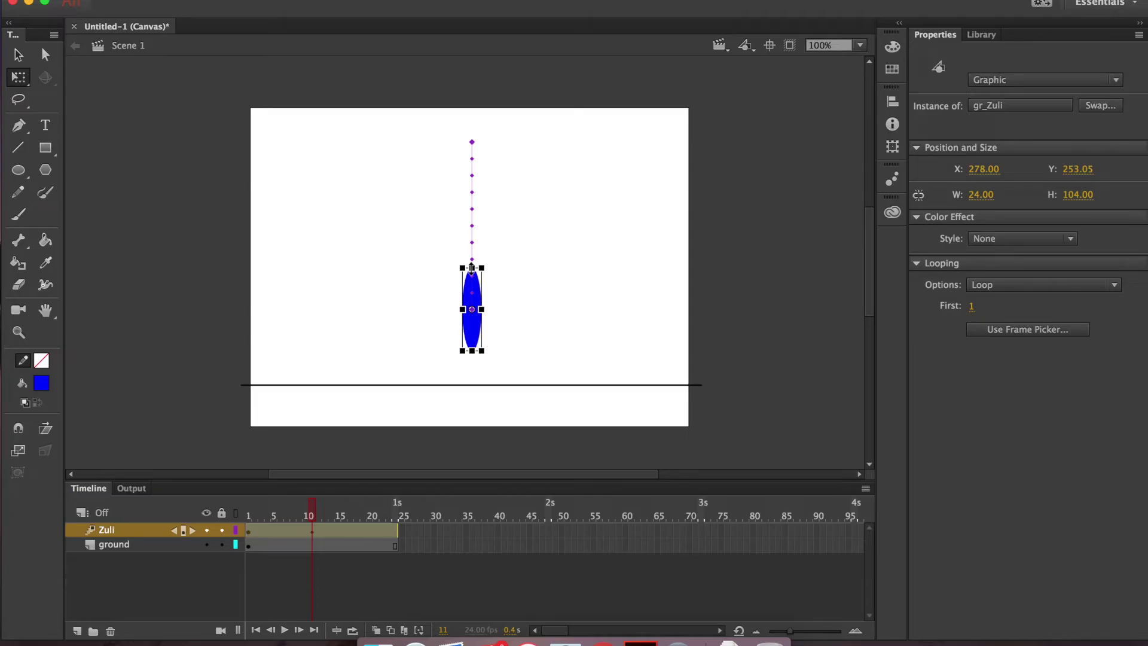
Add a frame 12 position keyframe with the ball squashed to 104×26 on the ground line
{"action": "left_click", "coordinate": [318, 531]}
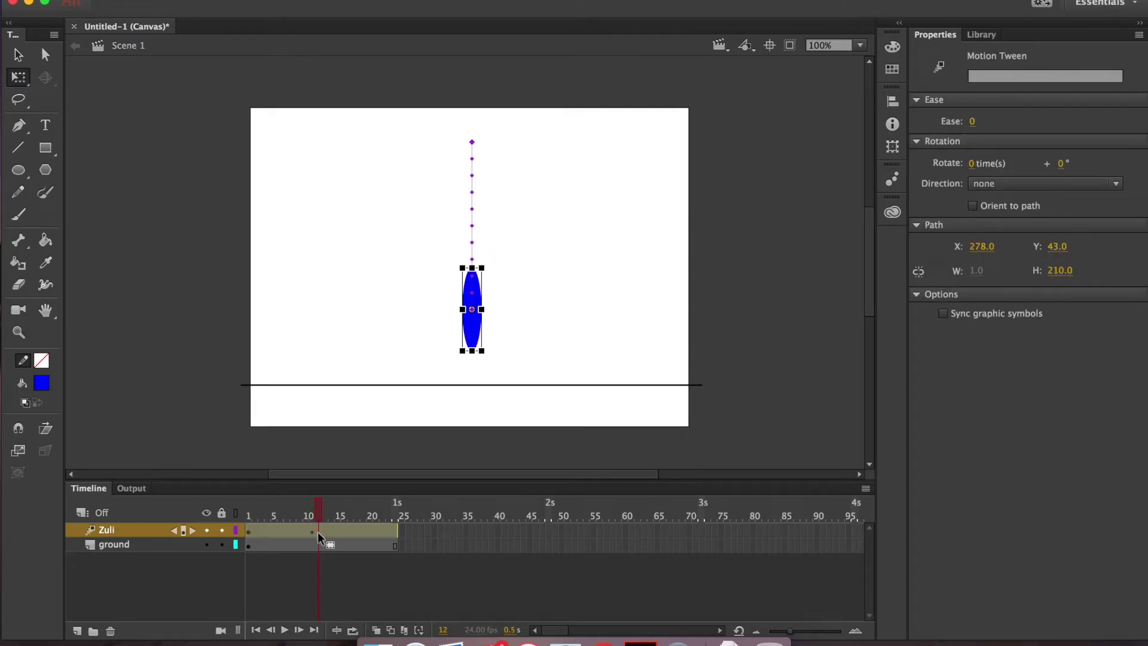
{"action": "right_click", "coordinate": [317, 532]}
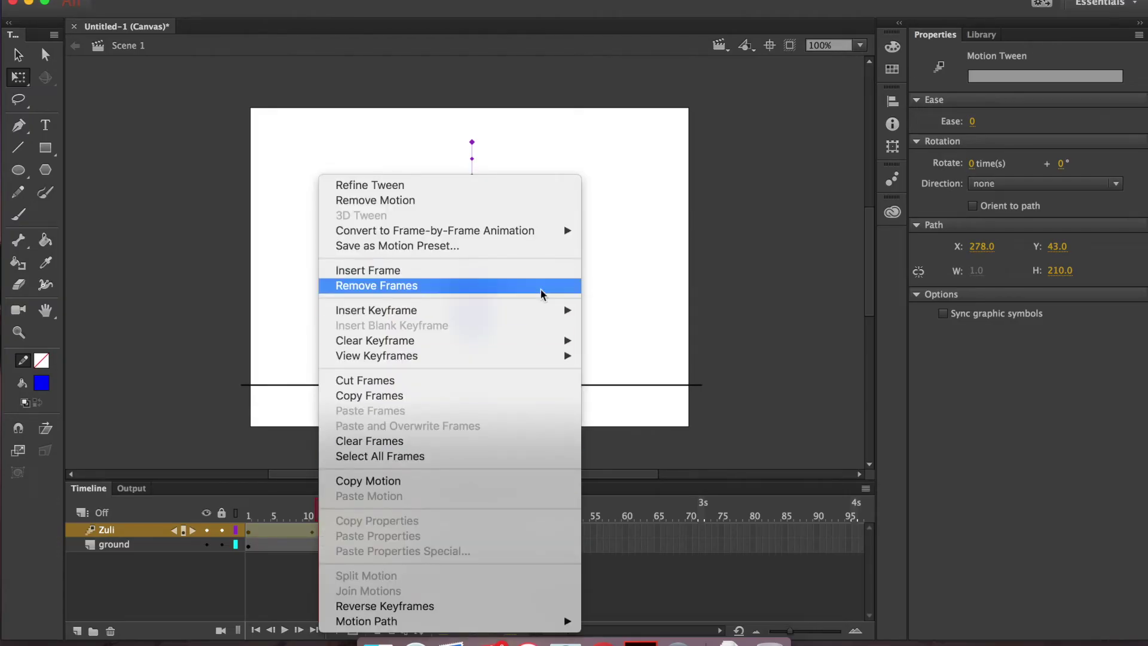
{"action": "mouse_move", "coordinate": [548, 308]}
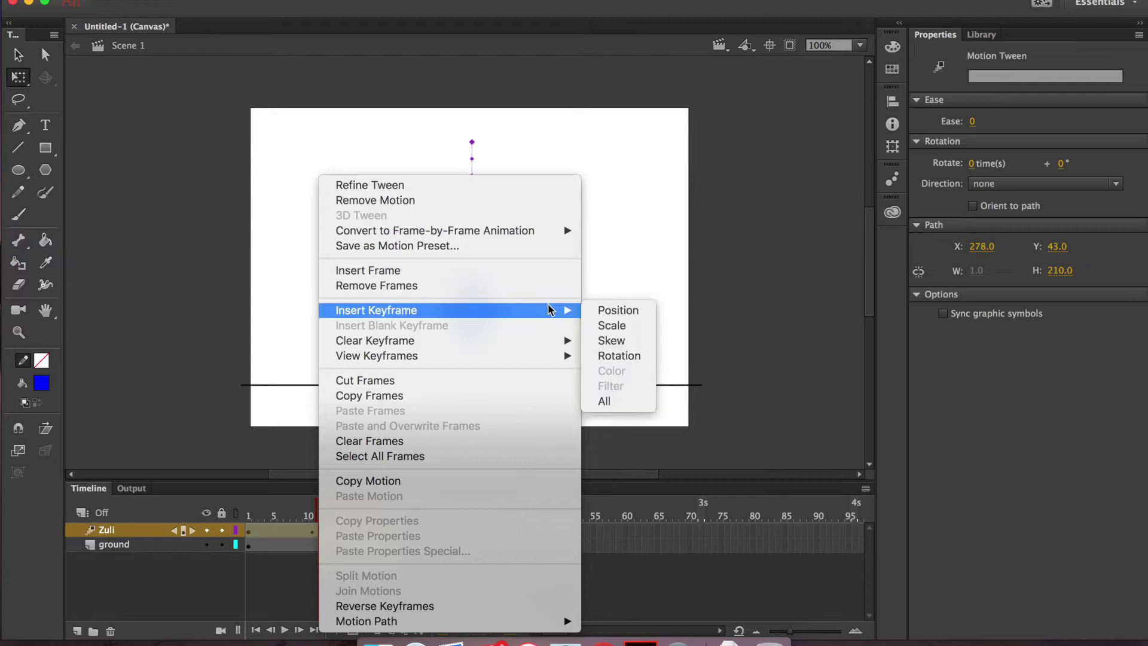
{"action": "left_click", "coordinate": [605, 311]}
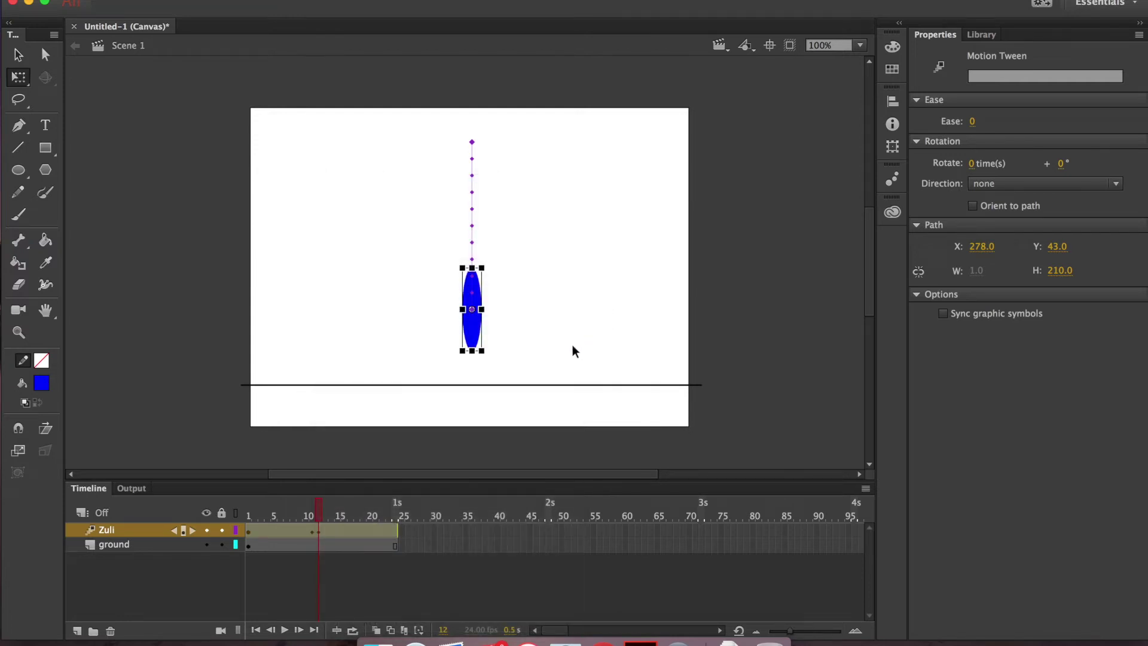
{"action": "key", "text": "shift+Down"}
{"action": "key", "text": "shift+Down"}
{"action": "key", "text": "shift+Down"}
{"action": "key", "text": "shift+Down"}
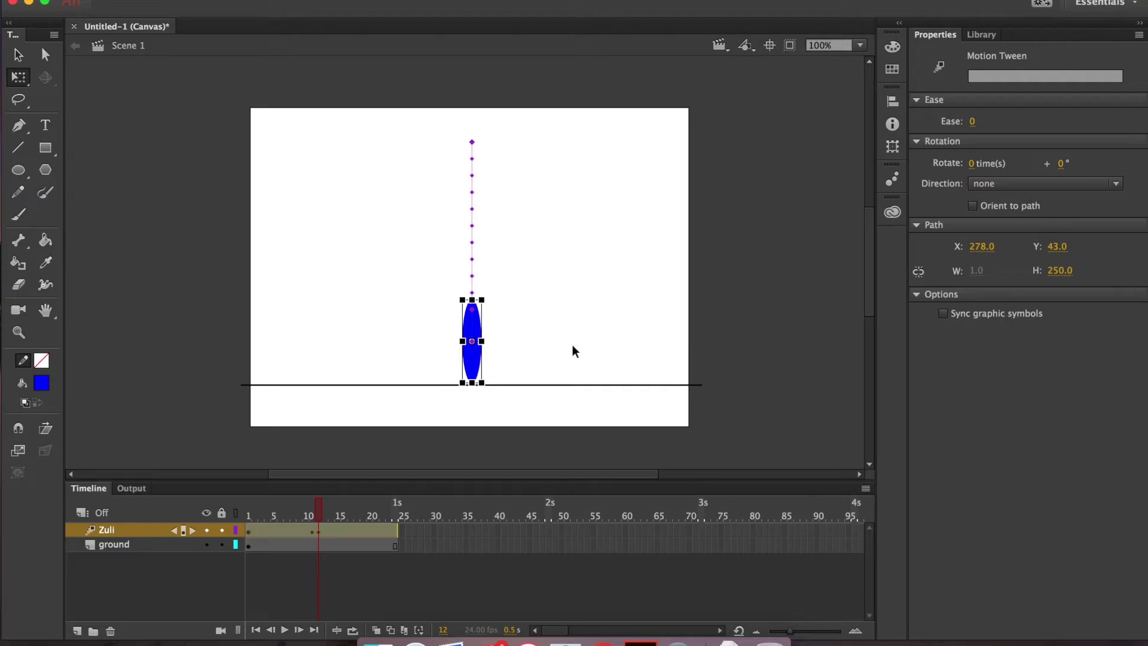
{"action": "left_click", "coordinate": [472, 299]}
{"action": "left_click_drag", "start_coordinate": [472, 299], "coordinate": [473, 333]}
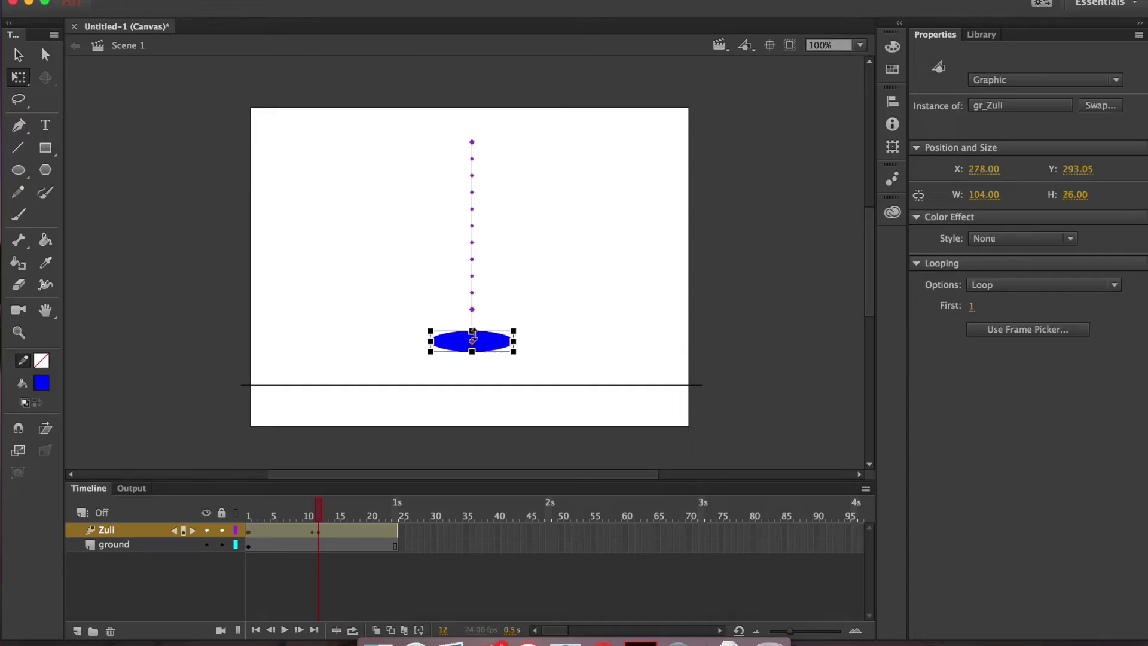
{"action": "key", "text": "Down"}
{"action": "key", "text": "Down"}
{"action": "key", "text": "Down"}
{"action": "key", "text": "Down"}
{"action": "key", "text": "Down"}
{"action": "key", "text": "Down"}
{"action": "key", "text": "Down"}
{"action": "key", "text": "Down"}
{"action": "key", "text": "Down"}
{"action": "key", "text": "Down"}
{"action": "key", "text": "Down"}
{"action": "key", "text": "Down"}
{"action": "key", "text": "Down"}
{"action": "key", "text": "Down"}
{"action": "key", "text": "Down"}
{"action": "key", "text": "Down"}
{"action": "key", "text": "Down"}
{"action": "key", "text": "Down"}
{"action": "key", "text": "Down"}
{"action": "key", "text": "Down"}
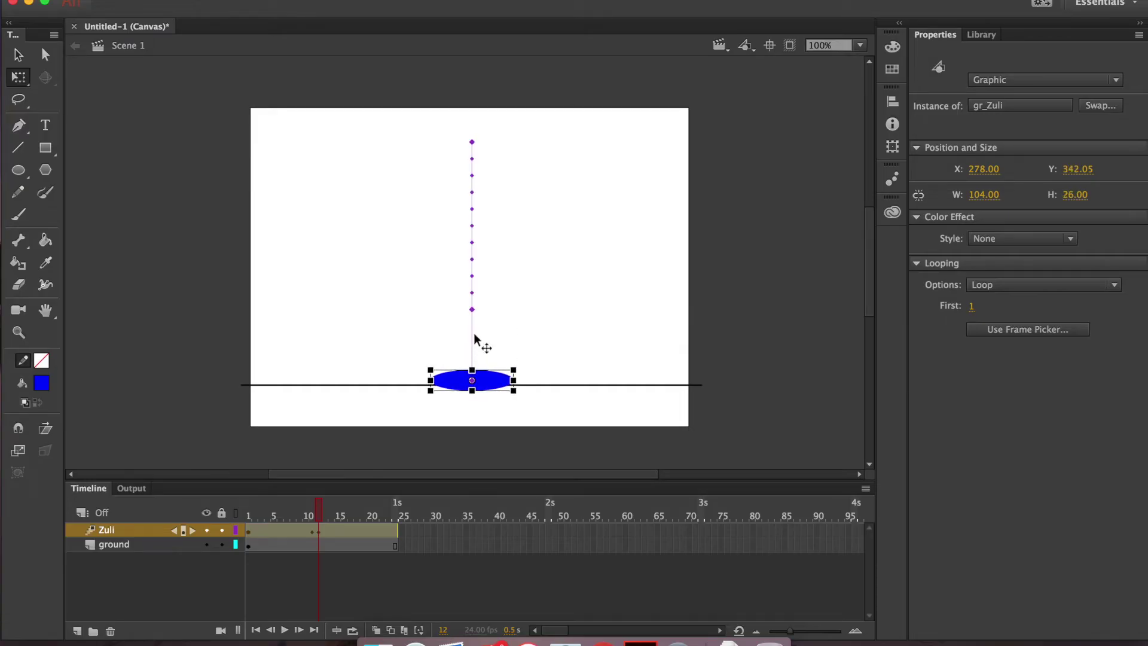
{"action": "key", "text": "Up"}
{"action": "key", "text": "Up"}
{"action": "key", "text": "Up"}
{"action": "key", "text": "Up"}
{"action": "key", "text": "Up"}
{"action": "key", "text": "Up"}
{"action": "key", "text": "Up"}
{"action": "key", "text": "Up"}
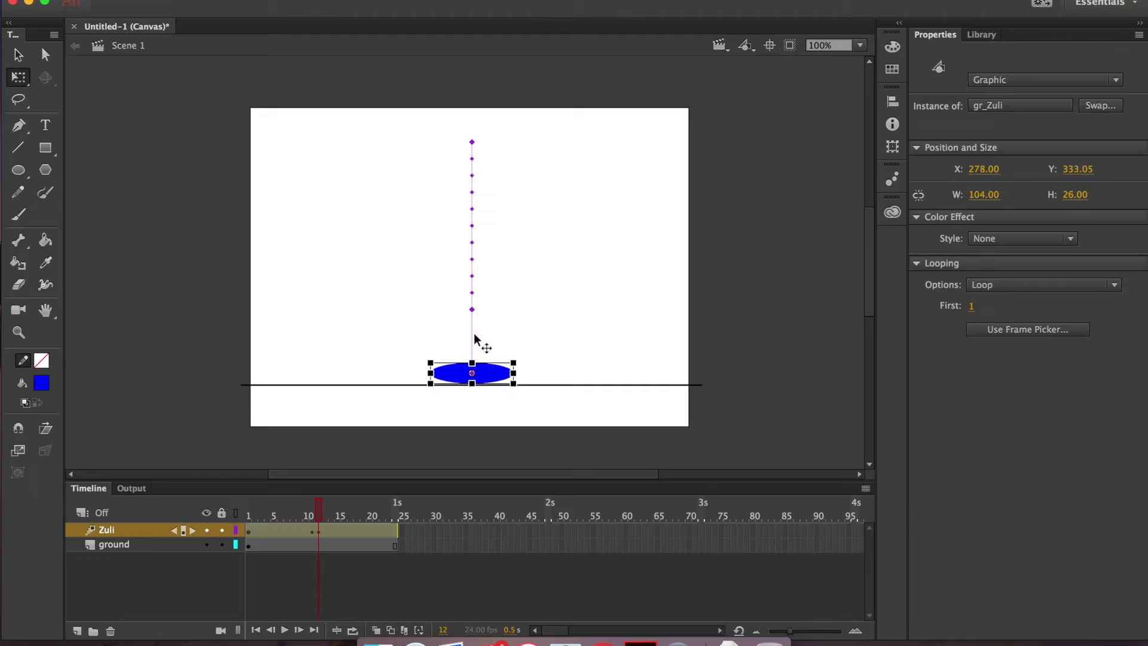
{"action": "left_click", "coordinate": [323, 530]}
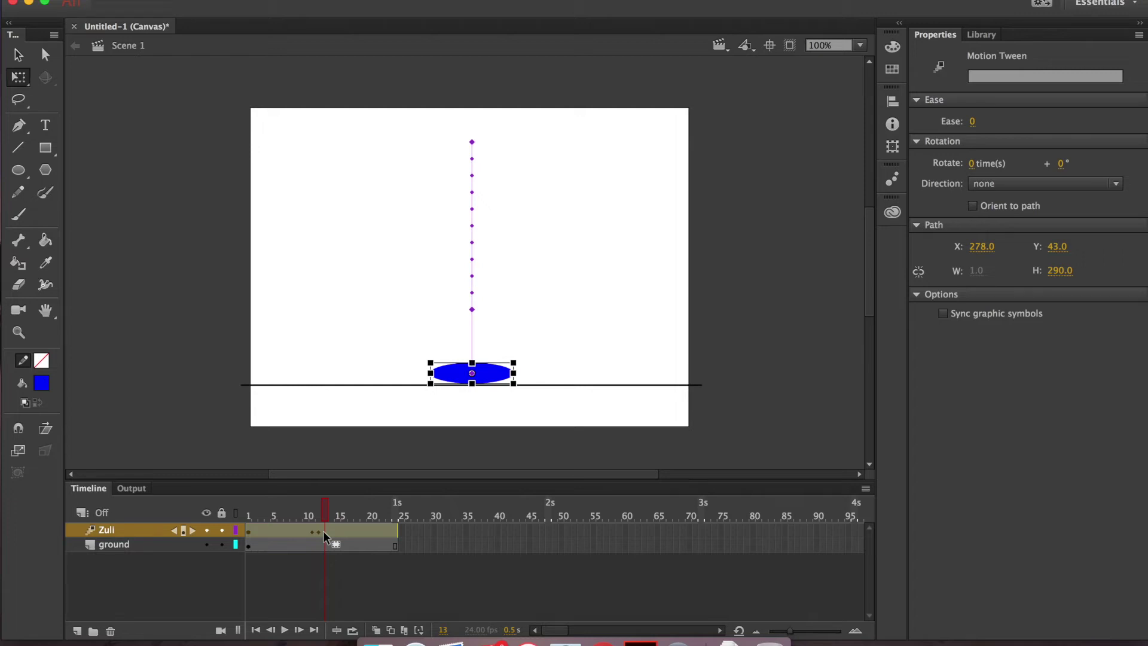
Add a frame 13 position keyframe with the ball stretched to 28.15×122, raised slightly off the ground
{"action": "right_click", "coordinate": [328, 529]}
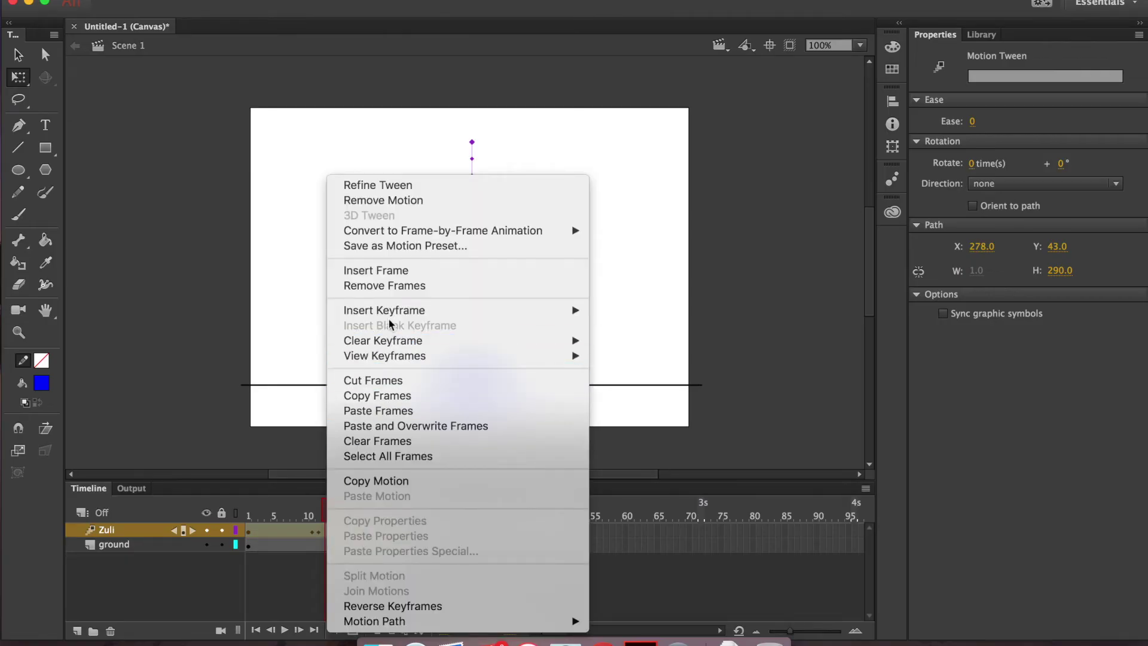
{"action": "mouse_move", "coordinate": [391, 315]}
{"action": "left_click", "coordinate": [609, 315]}
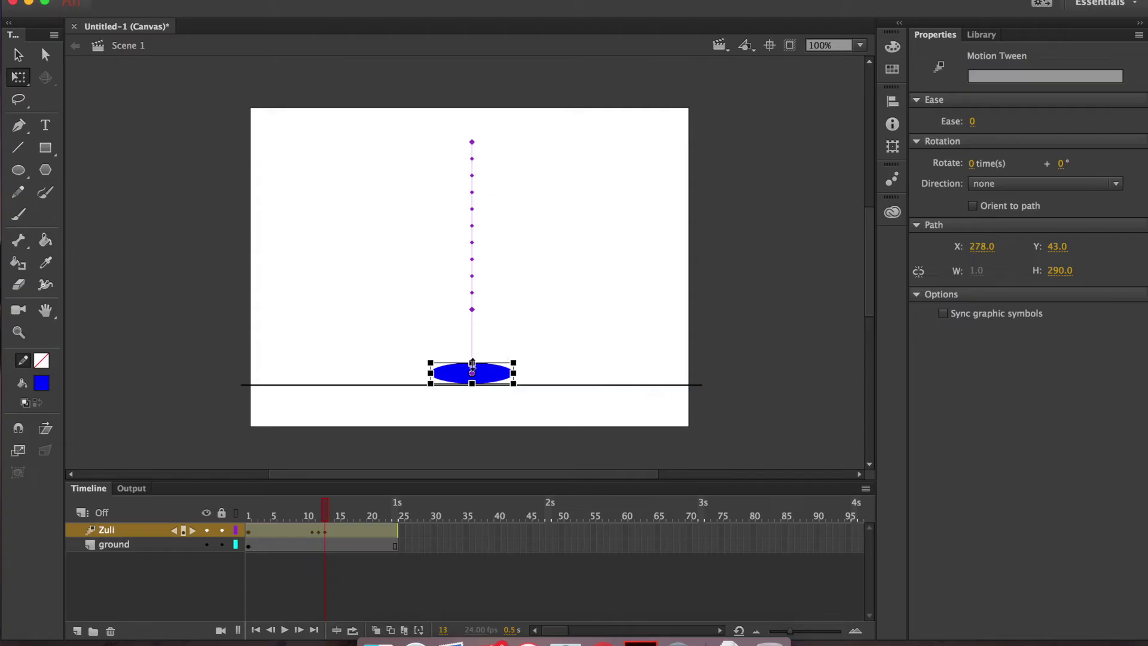
{"action": "left_click_drag", "start_coordinate": [514, 374], "coordinate": [471, 324]}
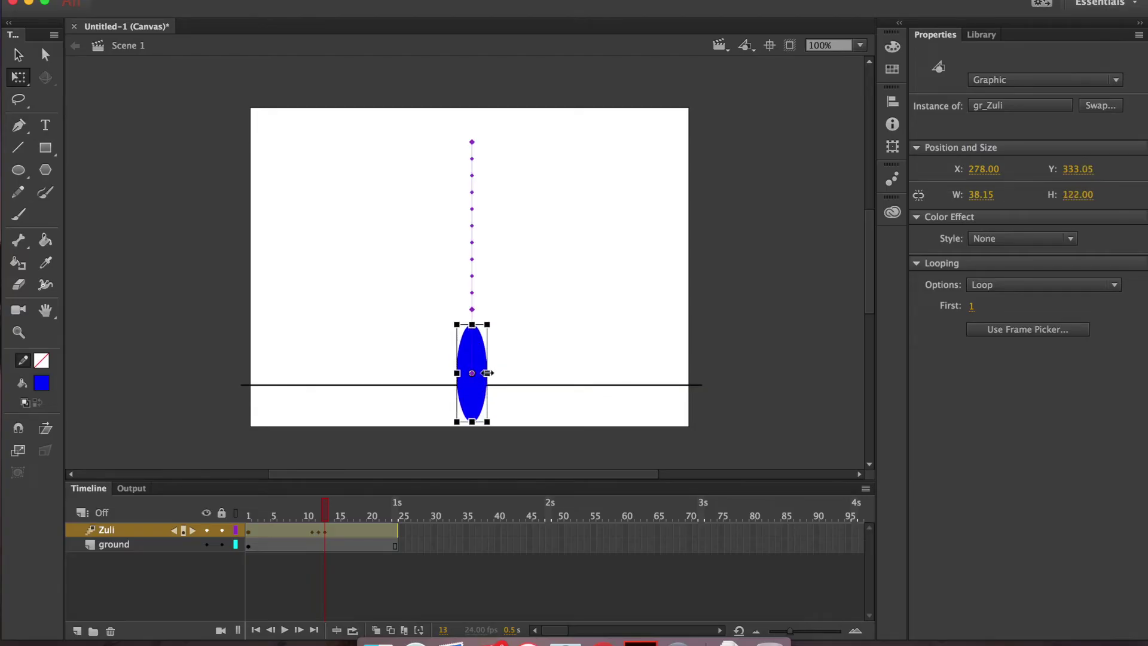
{"action": "left_click_drag", "start_coordinate": [485, 373], "coordinate": [484, 373]}
{"action": "key", "text": "Up"}
{"action": "key", "text": "Up"}
{"action": "key", "text": "Up"}
{"action": "key", "text": "Up"}
{"action": "key", "text": "Up"}
{"action": "key", "text": "Up"}
{"action": "key", "text": "Up"}
{"action": "key", "text": "Up"}
{"action": "key", "text": "Up"}
{"action": "key", "text": "Up"}
{"action": "key", "text": "Up"}
{"action": "key", "text": "Up"}
{"action": "key", "text": "Up"}
{"action": "key", "text": "Up"}
{"action": "key", "text": "Up"}
{"action": "key", "text": "Up"}
{"action": "key", "text": "Up"}
{"action": "key", "text": "Up"}
{"action": "key", "text": "Up"}
{"action": "key", "text": "Up"}
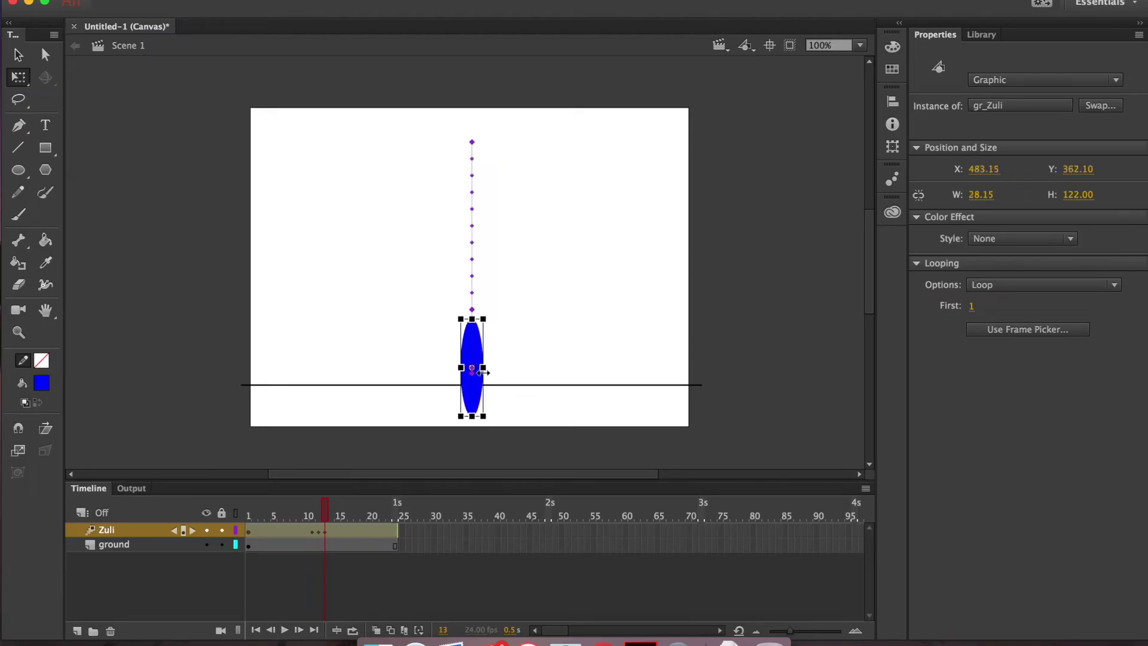
{"action": "key", "text": "Up"}
{"action": "key", "text": "Up"}
{"action": "key", "text": "Up"}
{"action": "key", "text": "Up"}
{"action": "key", "text": "Up"}
{"action": "key", "text": "Up"}
{"action": "key", "text": "Up"}
{"action": "key", "text": "Up"}
{"action": "key", "text": "Up"}
{"action": "key", "text": "Up"}
{"action": "key", "text": "Up"}
{"action": "key", "text": "Up"}
{"action": "key", "text": "Up"}
{"action": "key", "text": "Up"}
{"action": "key", "text": "Up"}
{"action": "key", "text": "Up"}
{"action": "key", "text": "Up"}
{"action": "key", "text": "Up"}
{"action": "key", "text": "Up"}
{"action": "key", "text": "Up"}
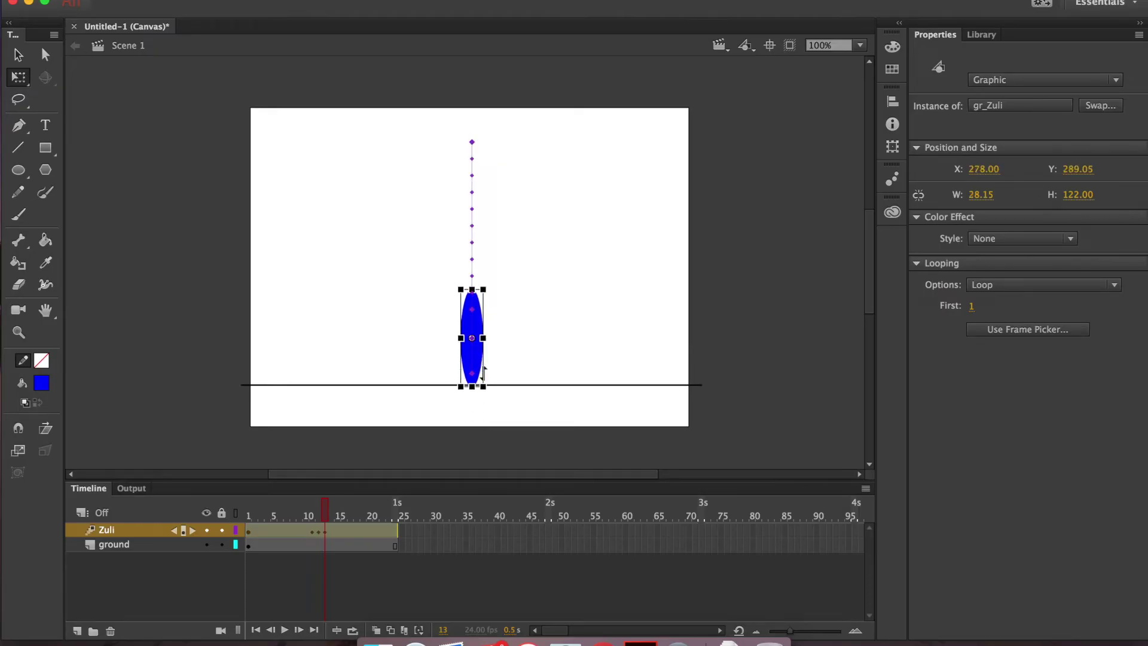
{"action": "key", "text": "Up"}
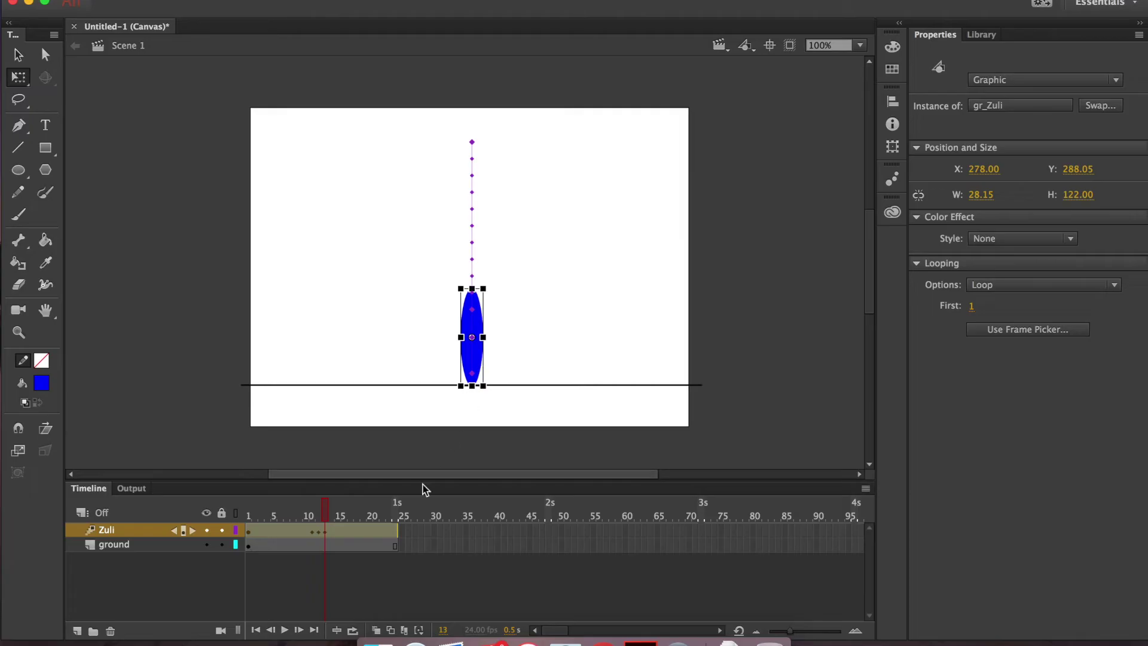
{"action": "mouse_move", "coordinate": [326, 513]}
{"action": "left_mouse_down"}
{"action": "mouse_move", "coordinate": [315, 514]}
{"action": "mouse_move", "coordinate": [330, 518]}
{"action": "left_mouse_up"}
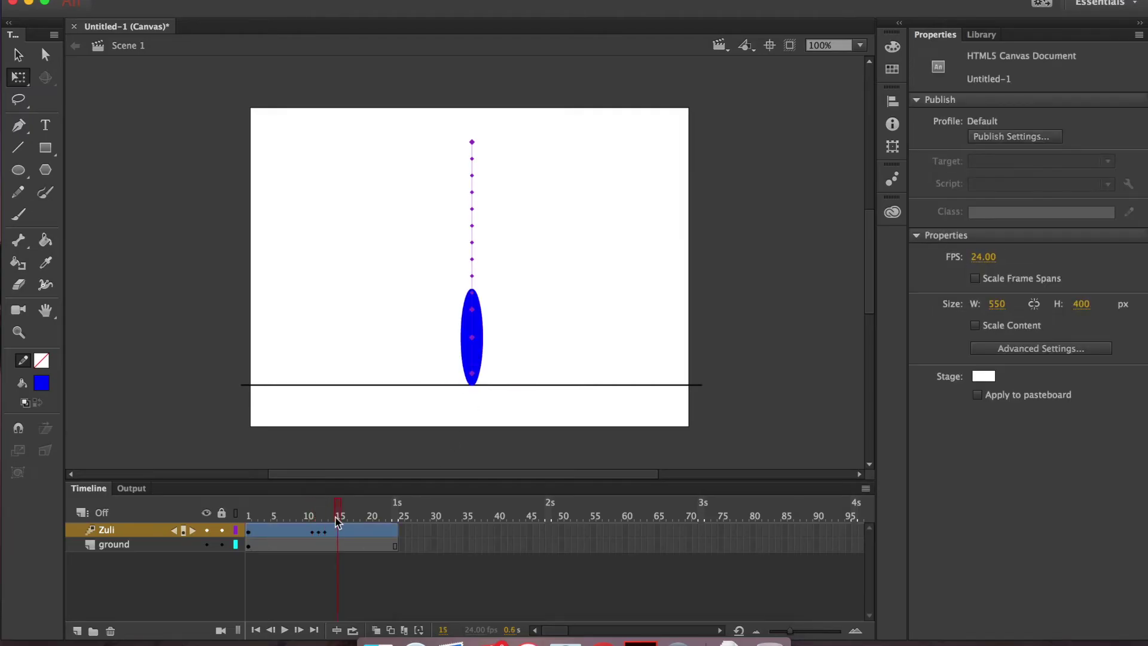
Add a frame 23 position keyframe returning the ball to Y 35.05 as a round 58×58 circle
{"action": "left_click_drag", "start_coordinate": [338, 521], "coordinate": [389, 508]}
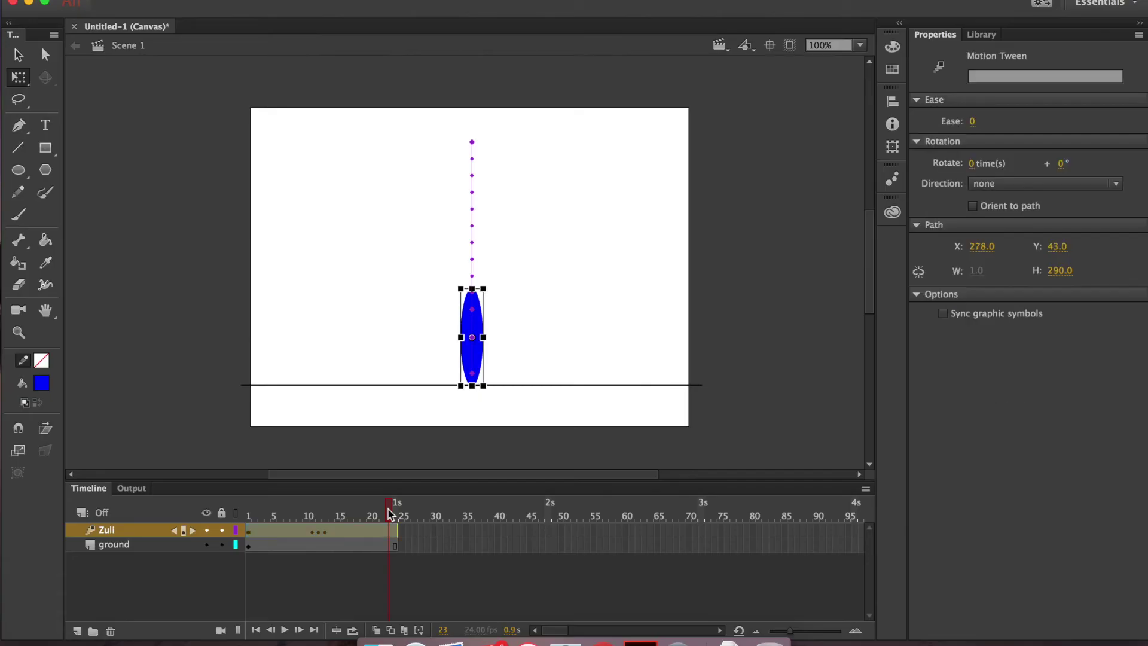
{"action": "right_click", "coordinate": [389, 528]}
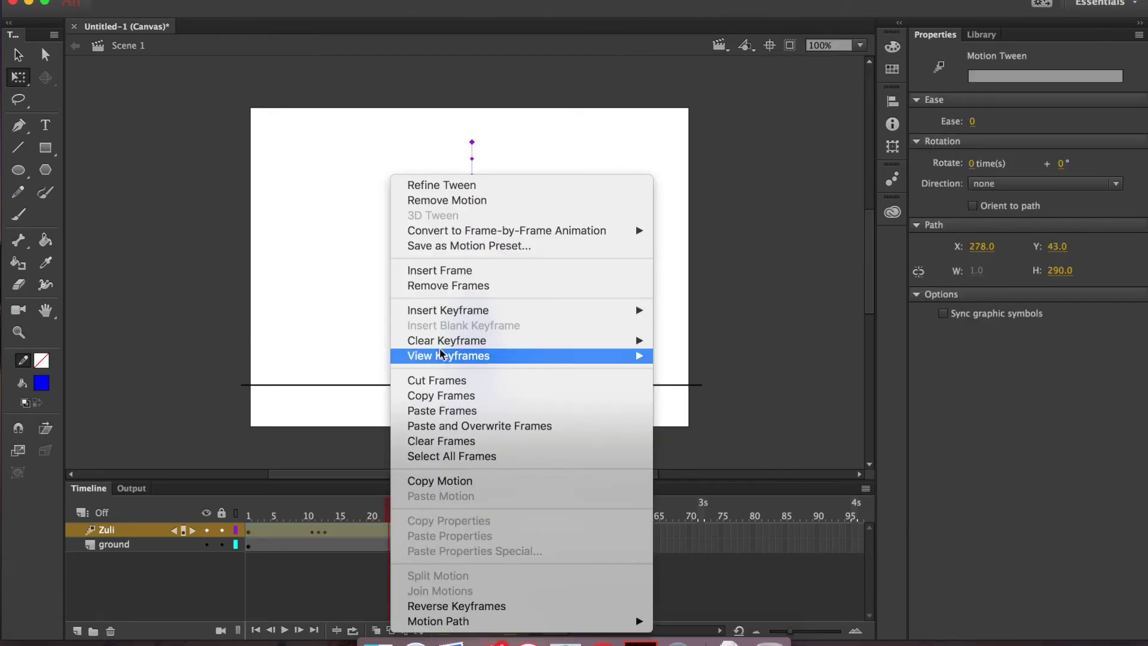
{"action": "mouse_move", "coordinate": [456, 313]}
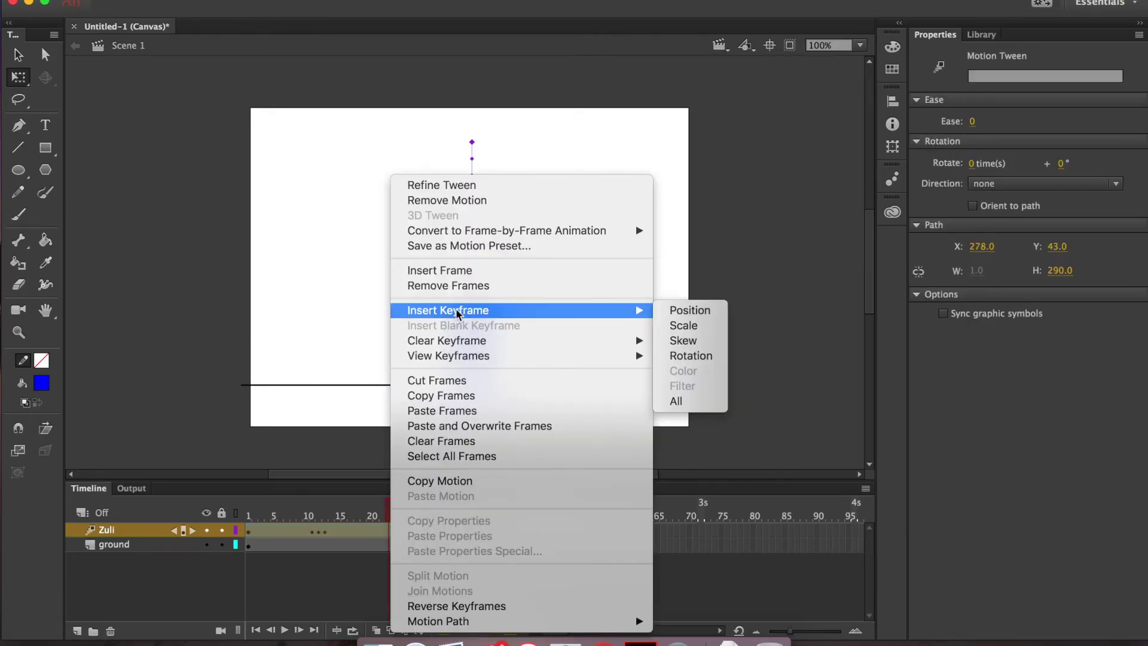
{"action": "left_click", "coordinate": [681, 311]}
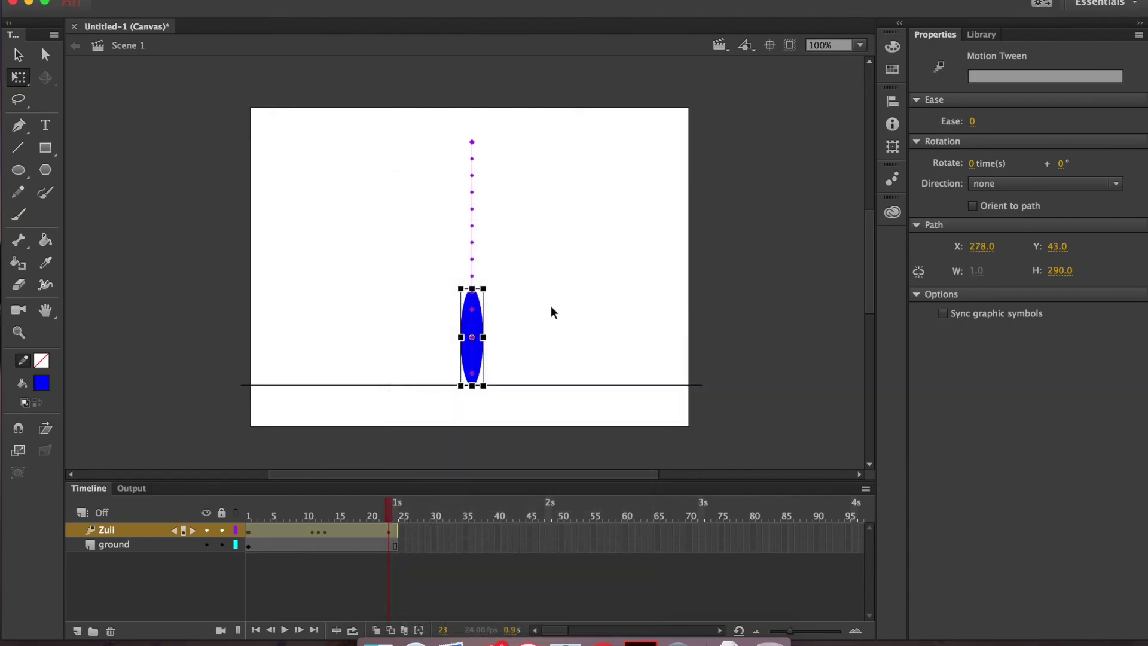
{"action": "key", "text": "shift+Up"}
{"action": "key", "text": "shift+Up"}
{"action": "key", "text": "shift+Up"}
{"action": "key", "text": "shift+Up"}
{"action": "key", "text": "shift+Up"}
{"action": "key", "text": "shift+Up"}
{"action": "key", "text": "shift+Up"}
{"action": "key", "text": "shift+Up"}
{"action": "key", "text": "shift+Up"}
{"action": "key", "text": "shift+Up"}
{"action": "key", "text": "shift+Up"}
{"action": "key", "text": "shift+Up"}
{"action": "key", "text": "shift+Up"}
{"action": "key", "text": "shift+Up"}
{"action": "key", "text": "shift+Up"}
{"action": "key", "text": "shift+Up"}
{"action": "key", "text": "shift+Up"}
{"action": "key", "text": "shift+Up"}
{"action": "key", "text": "shift+Up"}
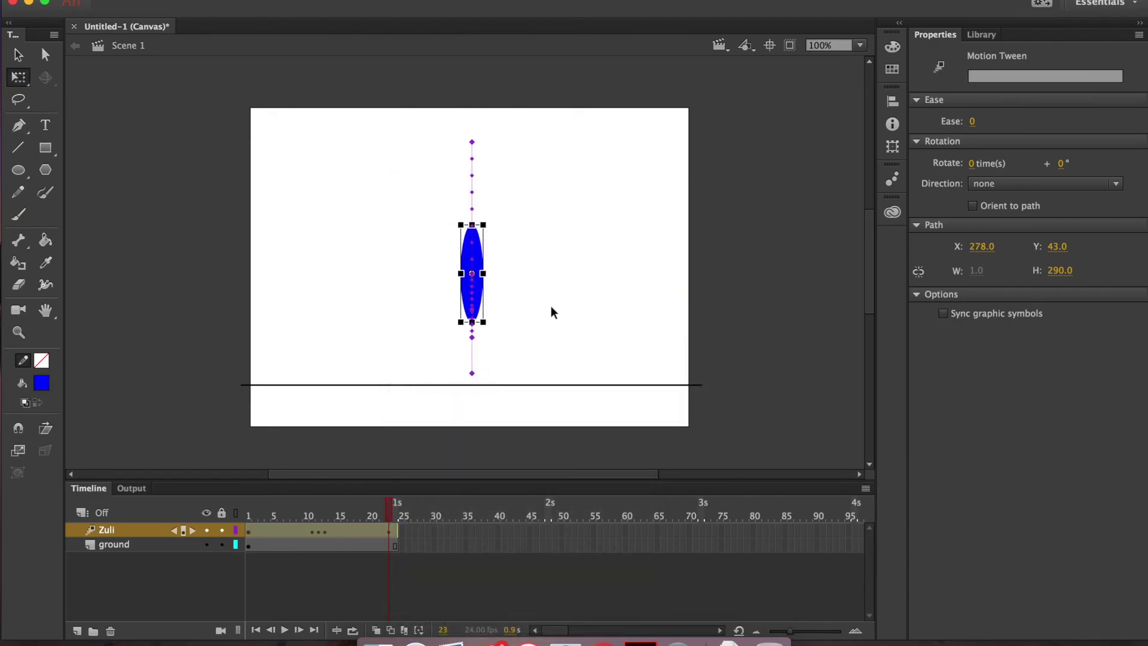
{"action": "key", "text": "shift+Up"}
{"action": "key", "text": "shift+Up"}
{"action": "key", "text": "shift+Up"}
{"action": "key", "text": "shift+Up"}
{"action": "key", "text": "shift+Up"}
{"action": "key", "text": "shift+Up"}
{"action": "key", "text": "shift+Up"}
{"action": "key", "text": "shift+Up"}
{"action": "key", "text": "shift+Up"}
{"action": "key", "text": "shift+Up"}
{"action": "key", "text": "shift+Up"}
{"action": "key", "text": "shift+Up"}
{"action": "key", "text": "shift+Up"}
{"action": "key", "text": "shift+Up"}
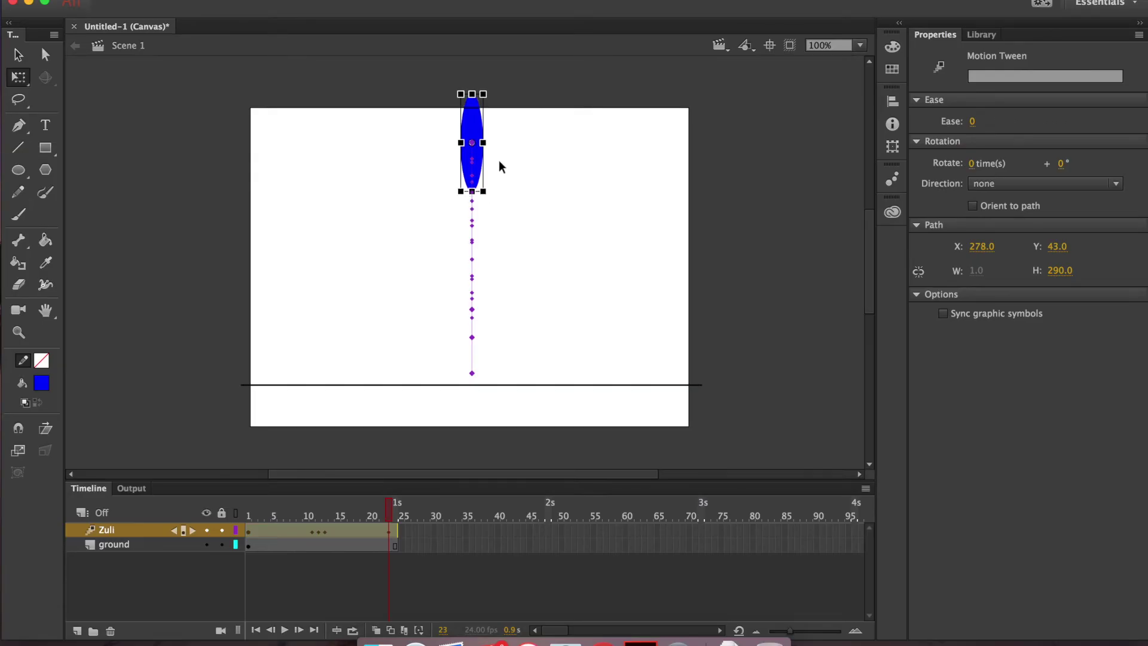
{"action": "left_click_drag", "start_coordinate": [483, 142], "coordinate": [522, 141]}
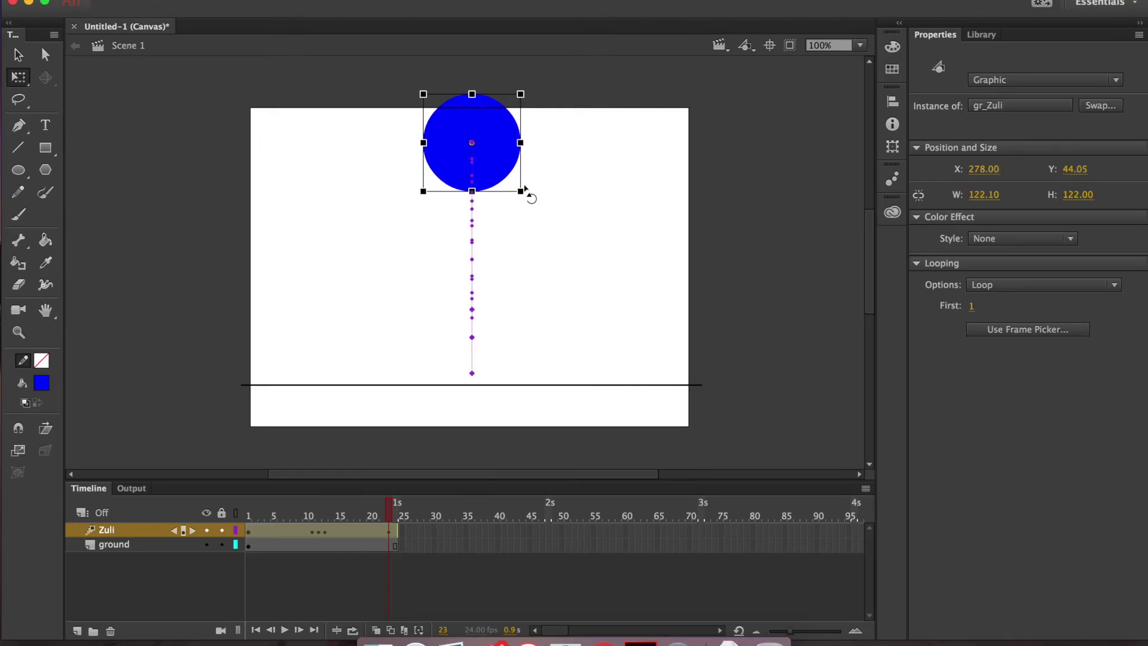
{"action": "left_click_drag", "start_coordinate": [521, 191], "coordinate": [496, 167]}
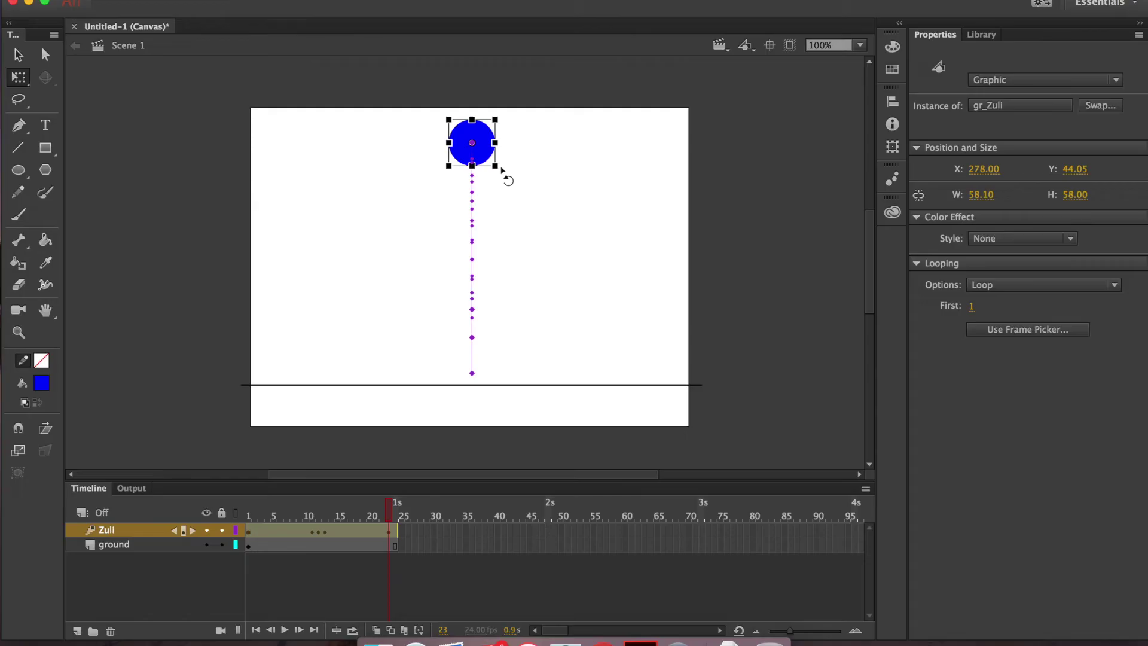
{"action": "key", "text": "Up"}
{"action": "key", "text": "Up"}
{"action": "key", "text": "Up"}
{"action": "key", "text": "Up"}
{"action": "key", "text": "Up"}
{"action": "key", "text": "Up"}
{"action": "key", "text": "Up"}
{"action": "key", "text": "Up"}
{"action": "key", "text": "Up"}
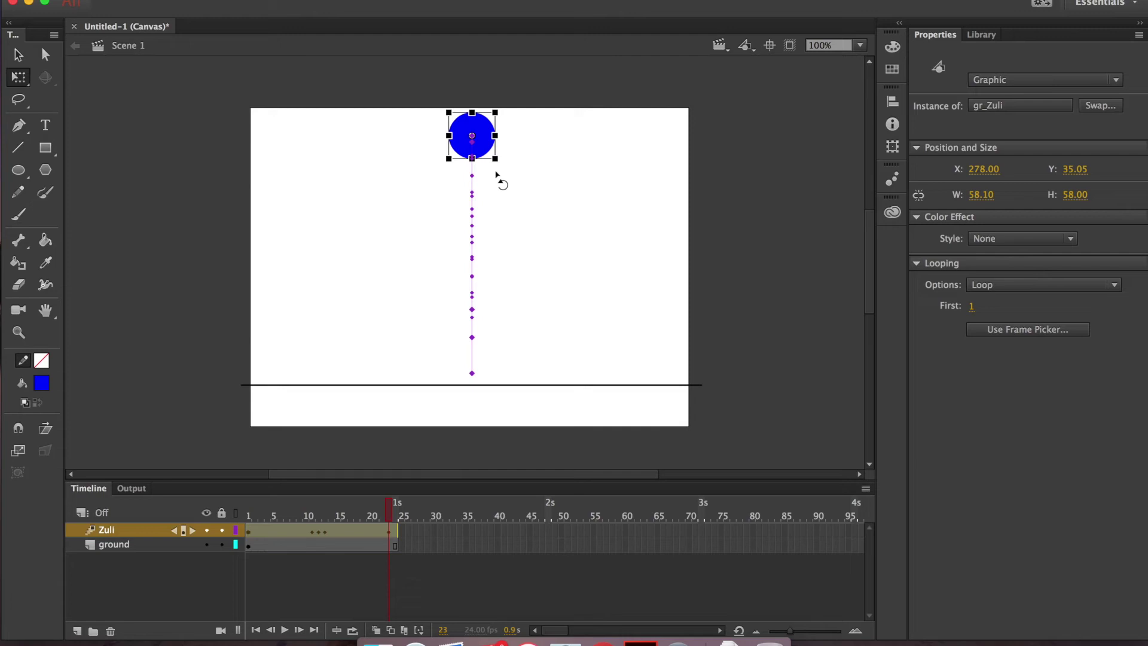
{"action": "left_click", "coordinate": [389, 514]}
Scrub the timeline from frame 1 to frame 23 to preview the bounce
{"action": "left_click_drag", "start_coordinate": [390, 514], "coordinate": [238, 497]}
{"action": "left_click", "coordinate": [248, 513]}
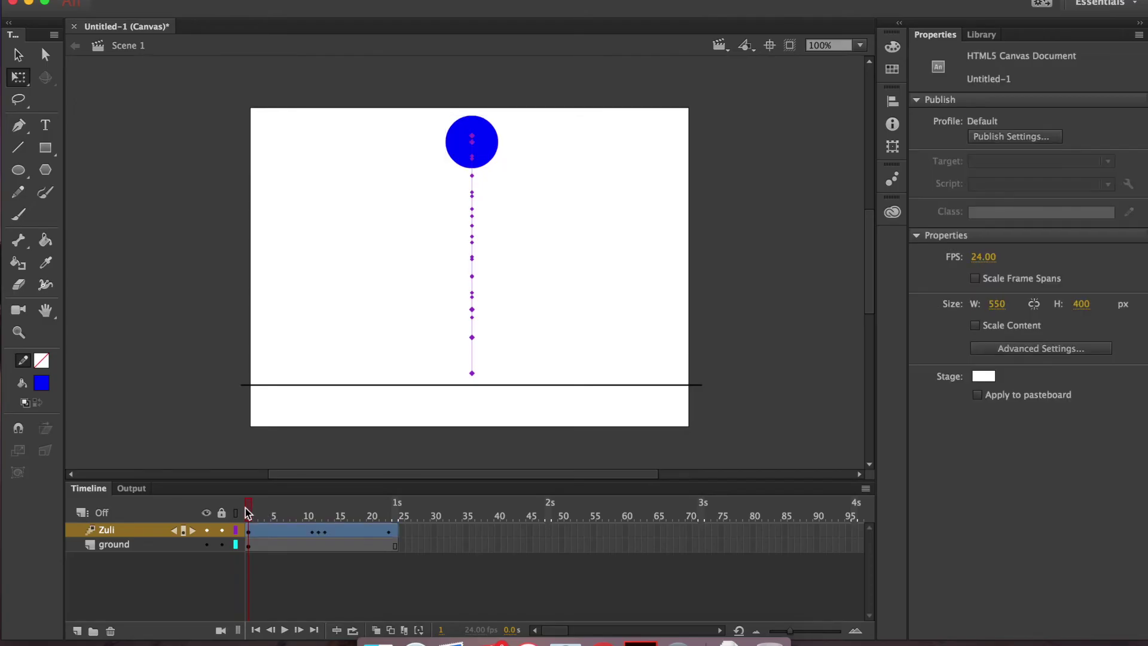
{"action": "left_click_drag", "start_coordinate": [250, 515], "coordinate": [388, 518]}
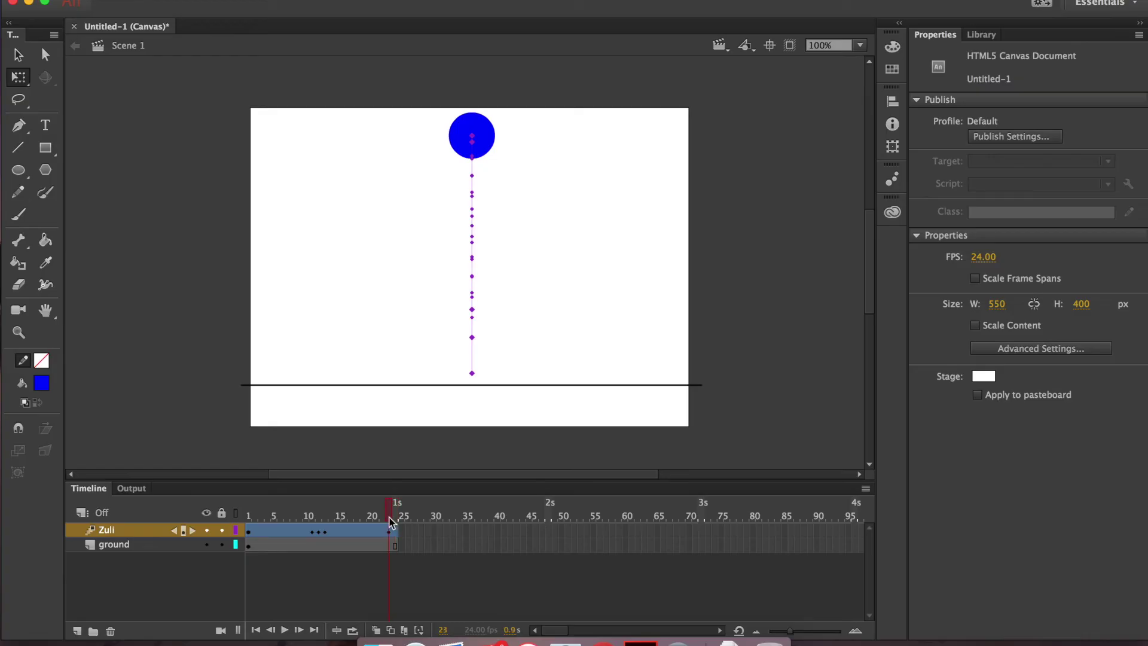
{"action": "left_click", "coordinate": [250, 515]}
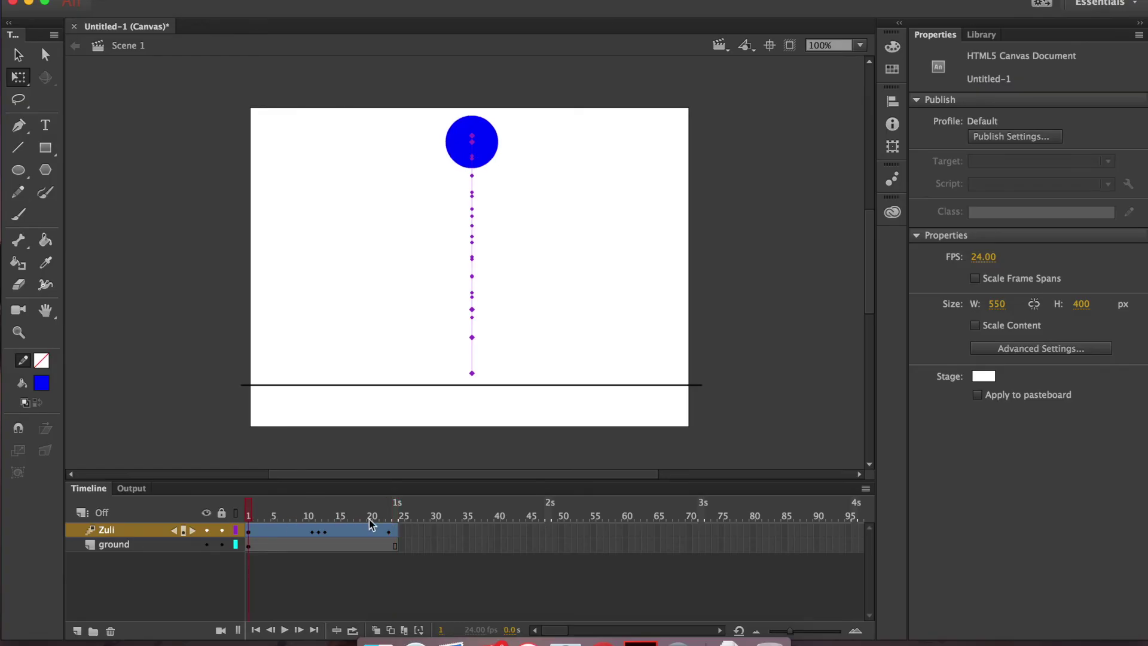
{"action": "left_click", "coordinate": [388, 515]}
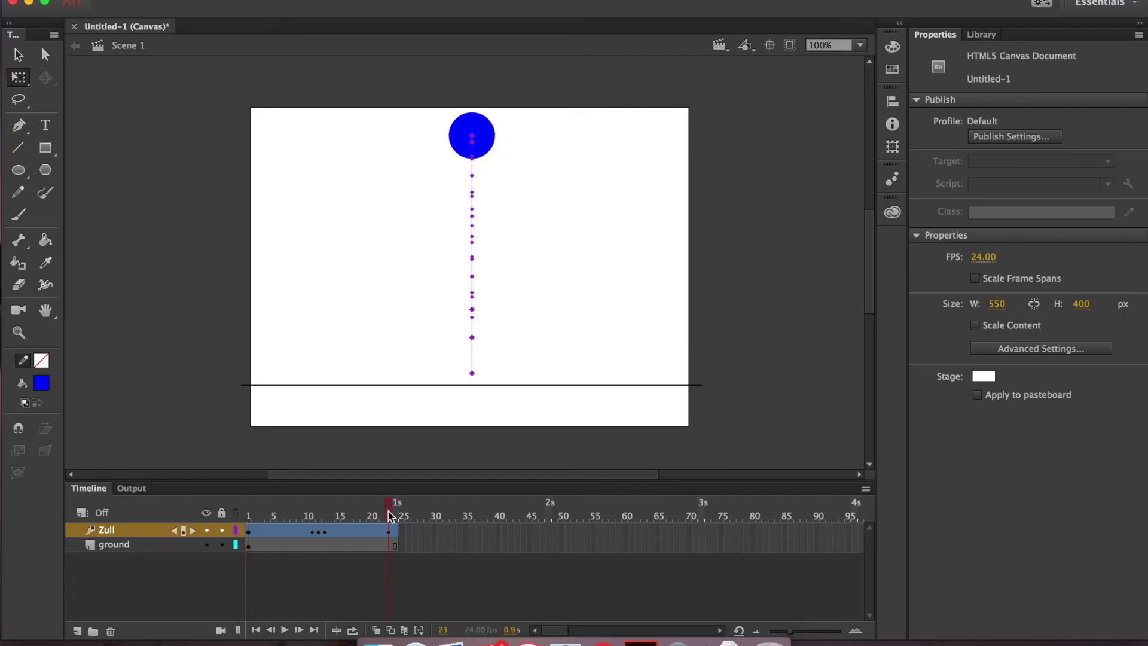
Enlarge the frame-23 ball slightly and compare it with frame 1
{"action": "left_click", "coordinate": [484, 148]}
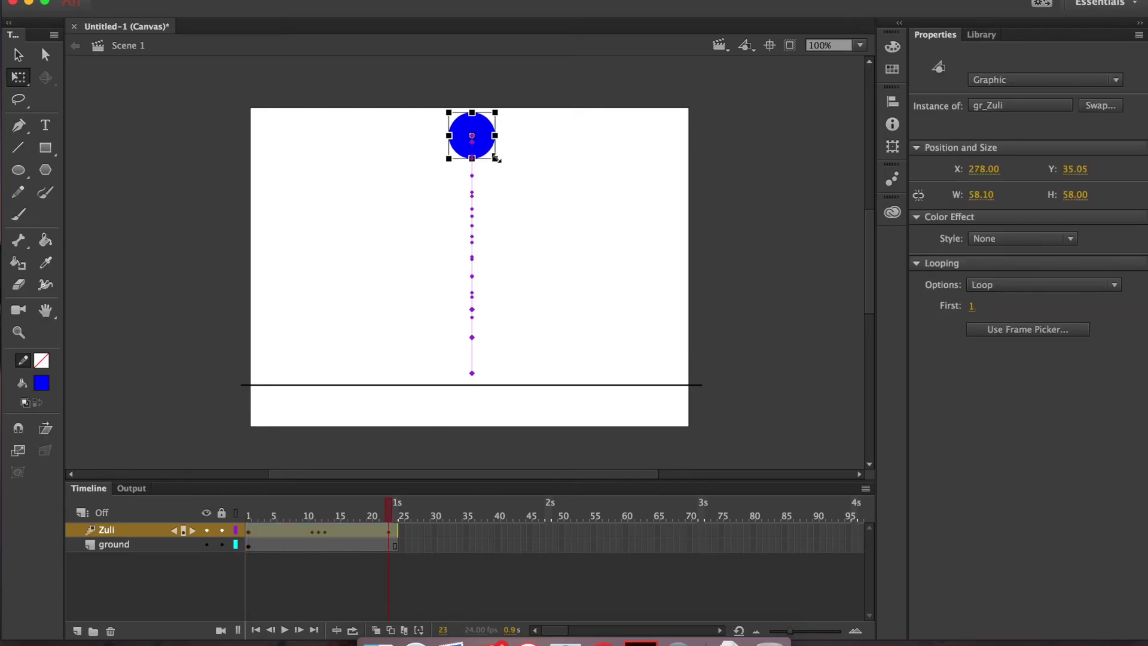
{"action": "left_click_drag", "start_coordinate": [496, 158], "coordinate": [499, 163]}
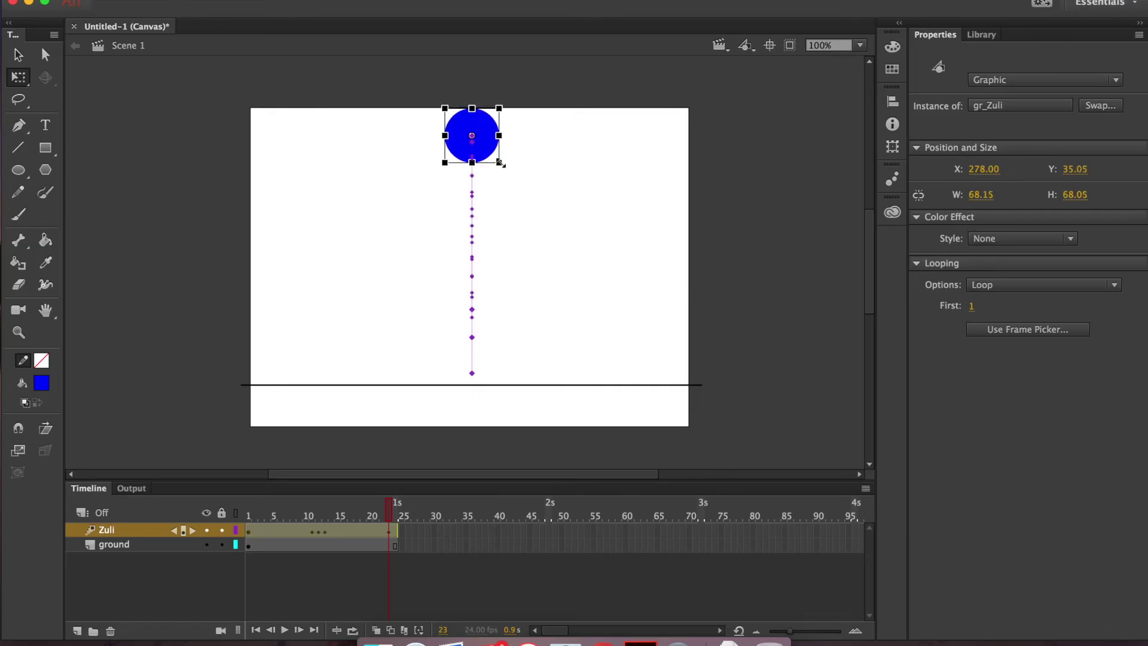
{"action": "left_click", "coordinate": [249, 528]}
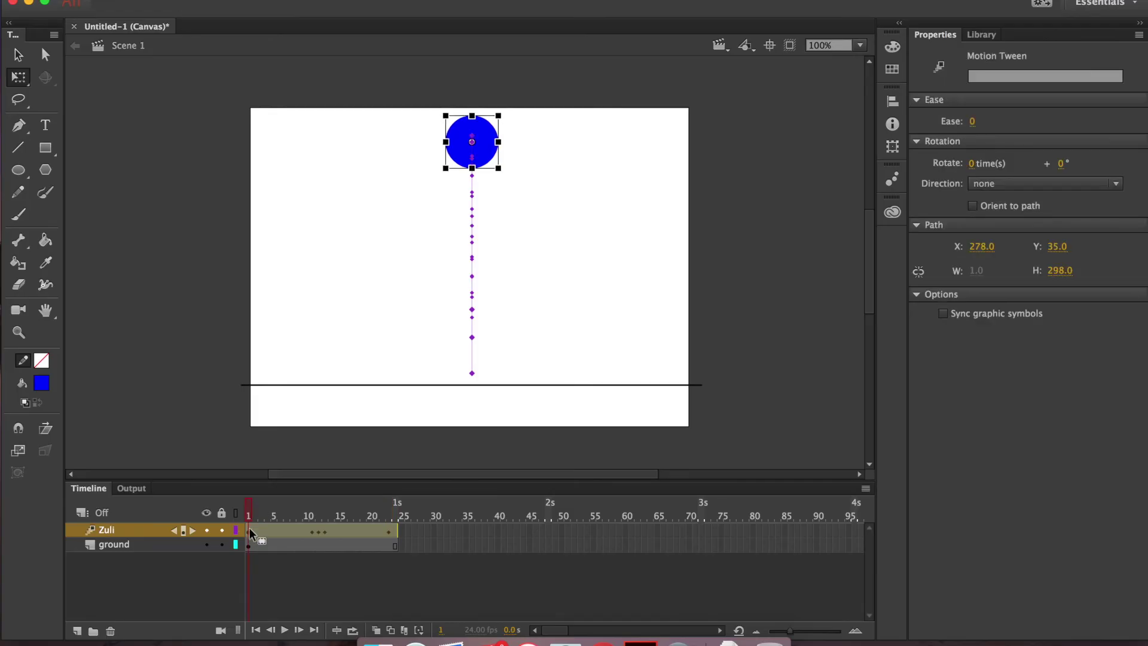
{"action": "left_click", "coordinate": [388, 529]}
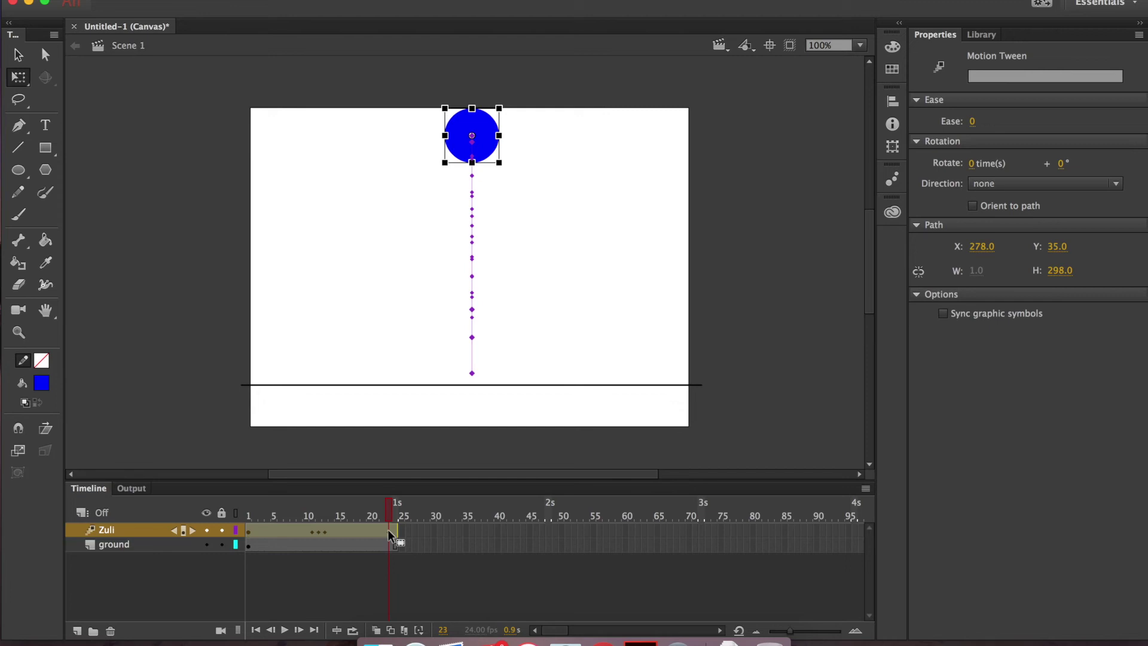
Lower the frame-23 ball to Y 43 and shrink it slightly to match frame 1
{"action": "key", "text": "Down"}
{"action": "key", "text": "Down"}
{"action": "key", "text": "Down"}
{"action": "key", "text": "Down"}
{"action": "key", "text": "Down"}
{"action": "key", "text": "Down"}
{"action": "key", "text": "Down"}
{"action": "key", "text": "Down"}
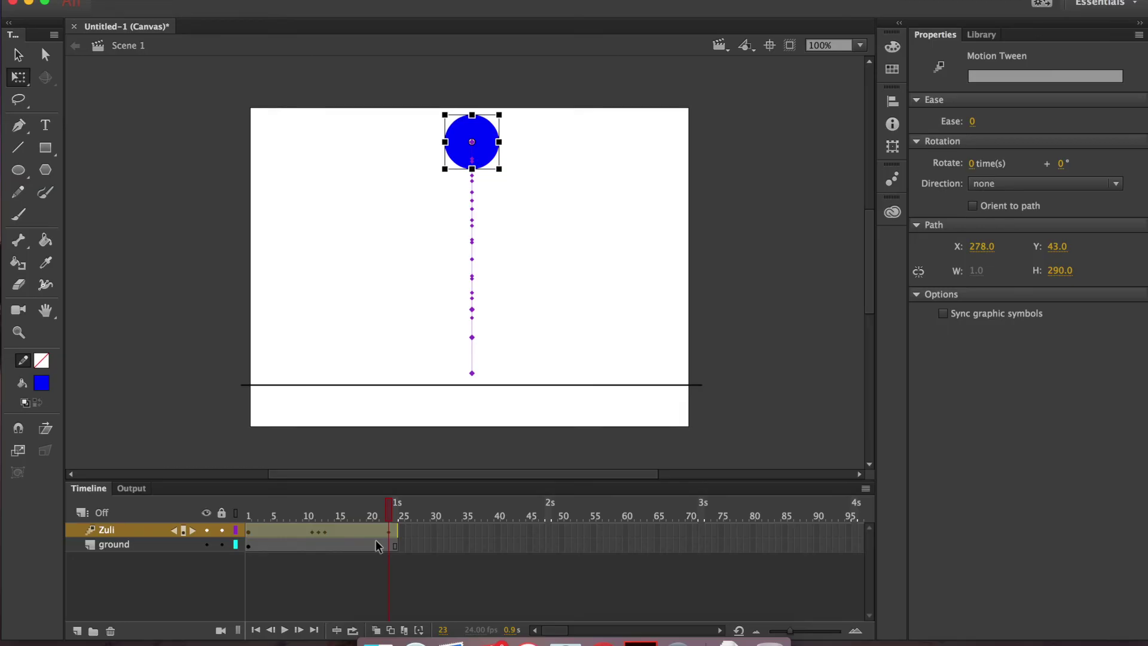
{"action": "left_click", "coordinate": [248, 514]}
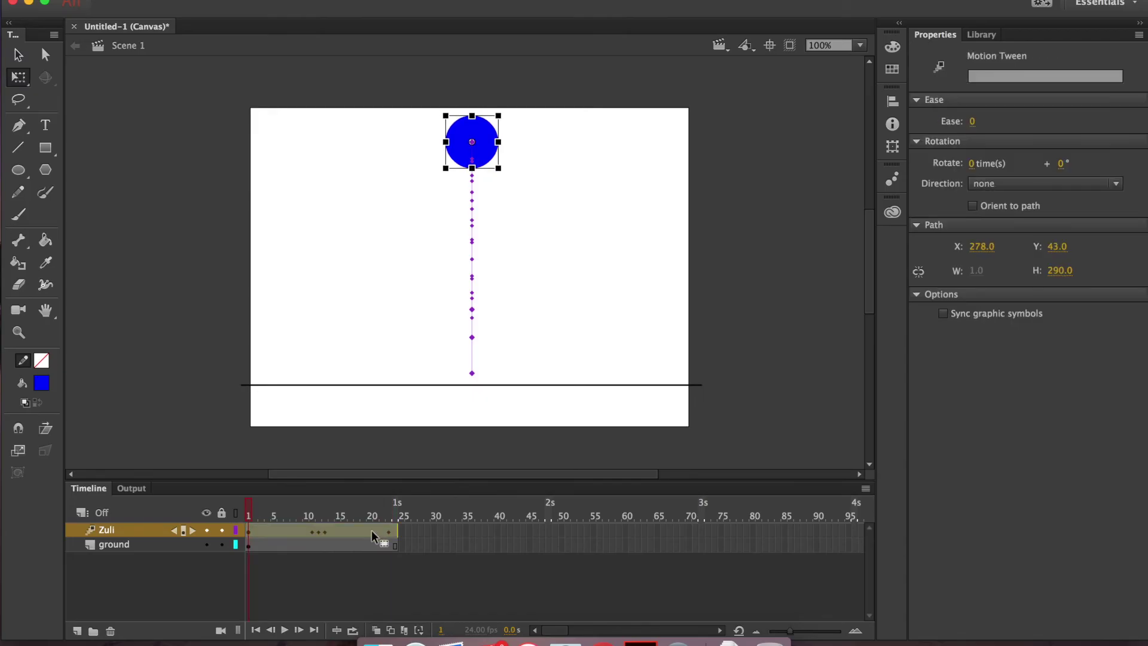
{"action": "left_click", "coordinate": [390, 517]}
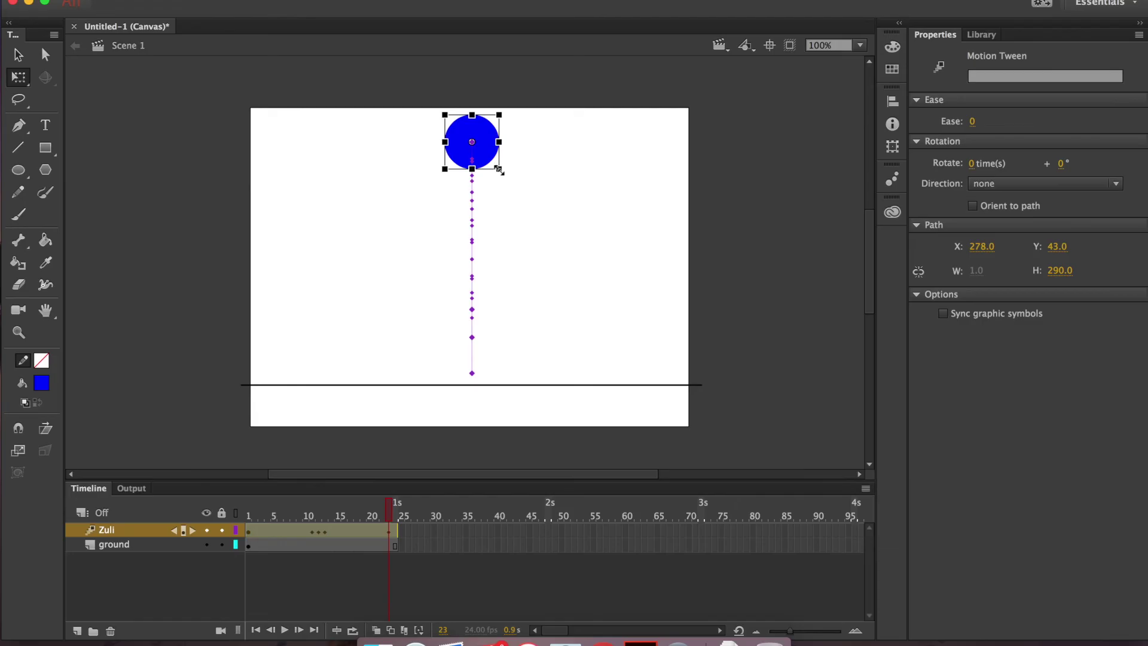
{"action": "left_click", "coordinate": [499, 170]}
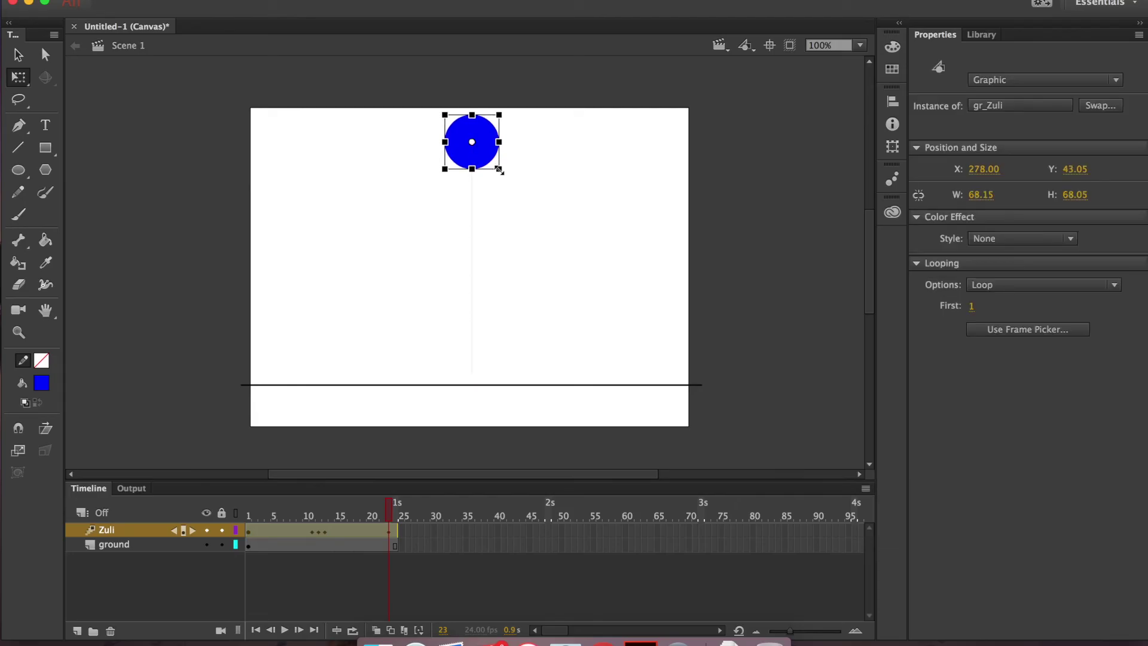
{"action": "left_click_drag", "start_coordinate": [499, 169], "coordinate": [498, 169]}
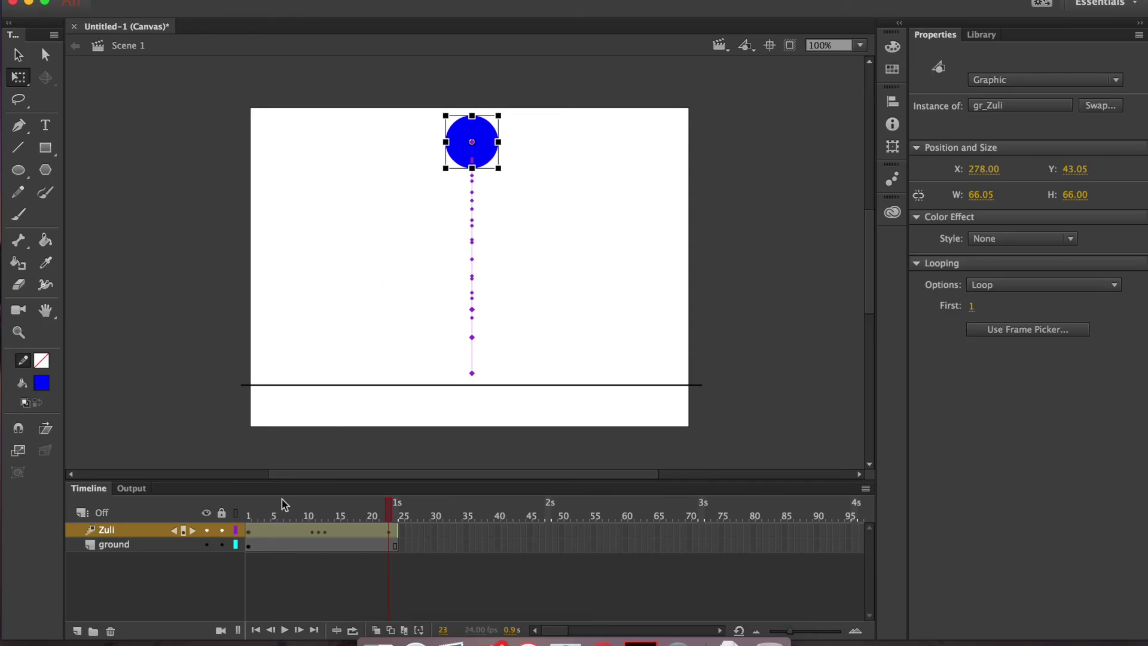
{"action": "left_click", "coordinate": [249, 518]}
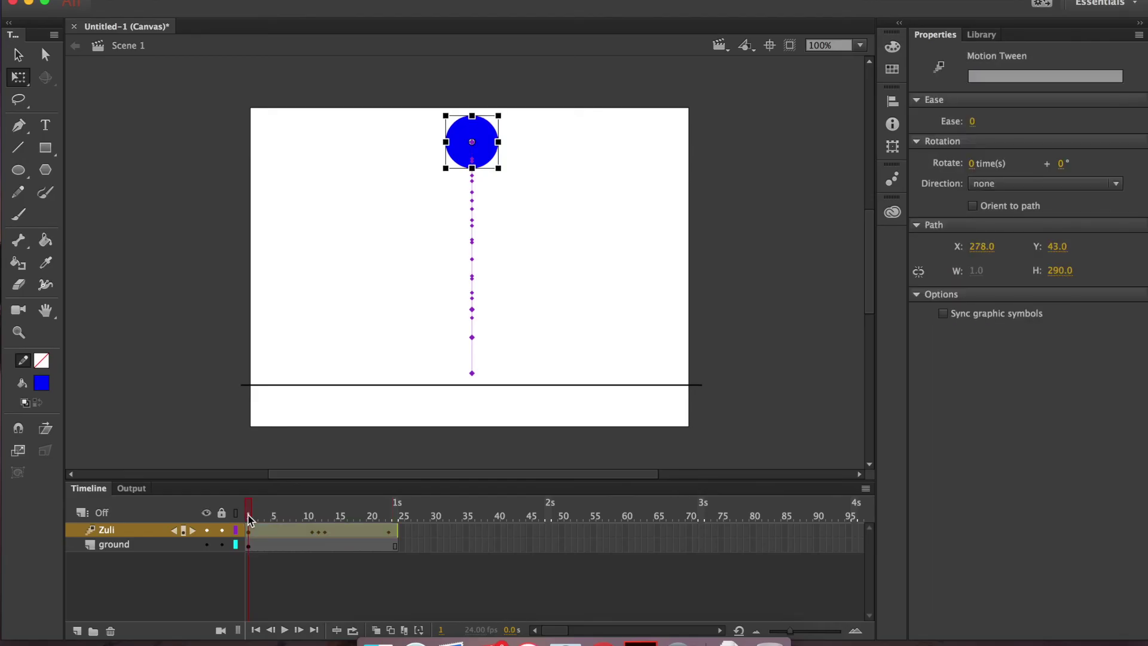
{"action": "left_click", "coordinate": [386, 512]}
{"action": "left_click", "coordinate": [250, 509]}
{"action": "mouse_move", "coordinate": [251, 513]}
{"action": "left_mouse_down"}
{"action": "mouse_move", "coordinate": [393, 536]}
{"action": "mouse_move", "coordinate": [249, 518]}
{"action": "left_mouse_up"}
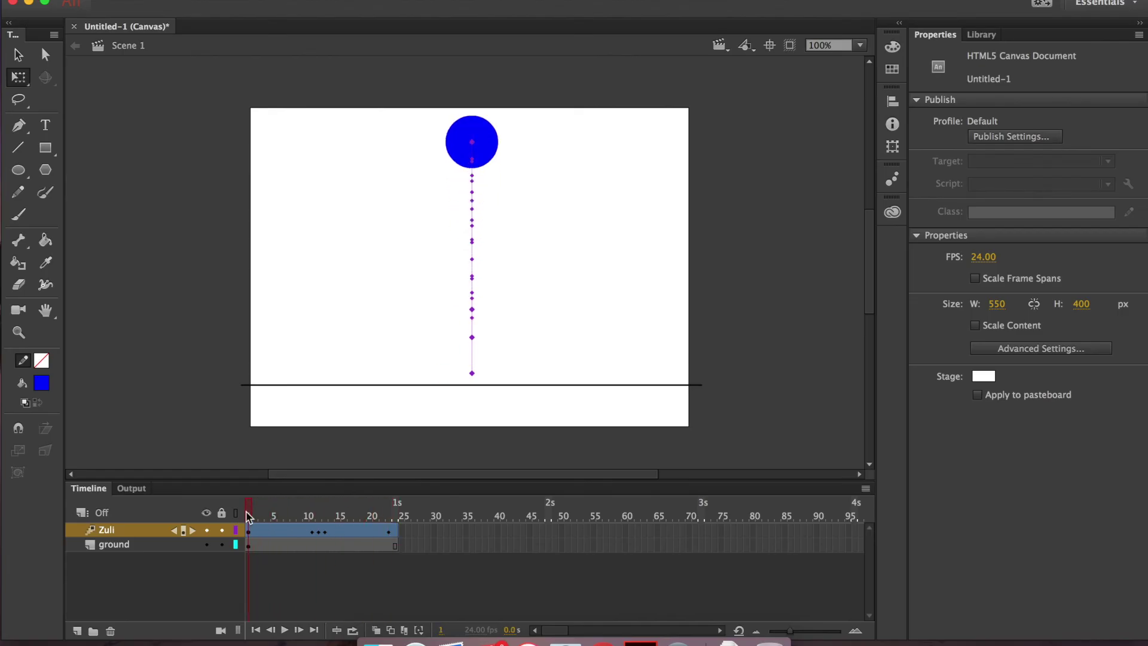
{"action": "left_click", "coordinate": [250, 529]}
{"action": "left_click", "coordinate": [285, 630]}
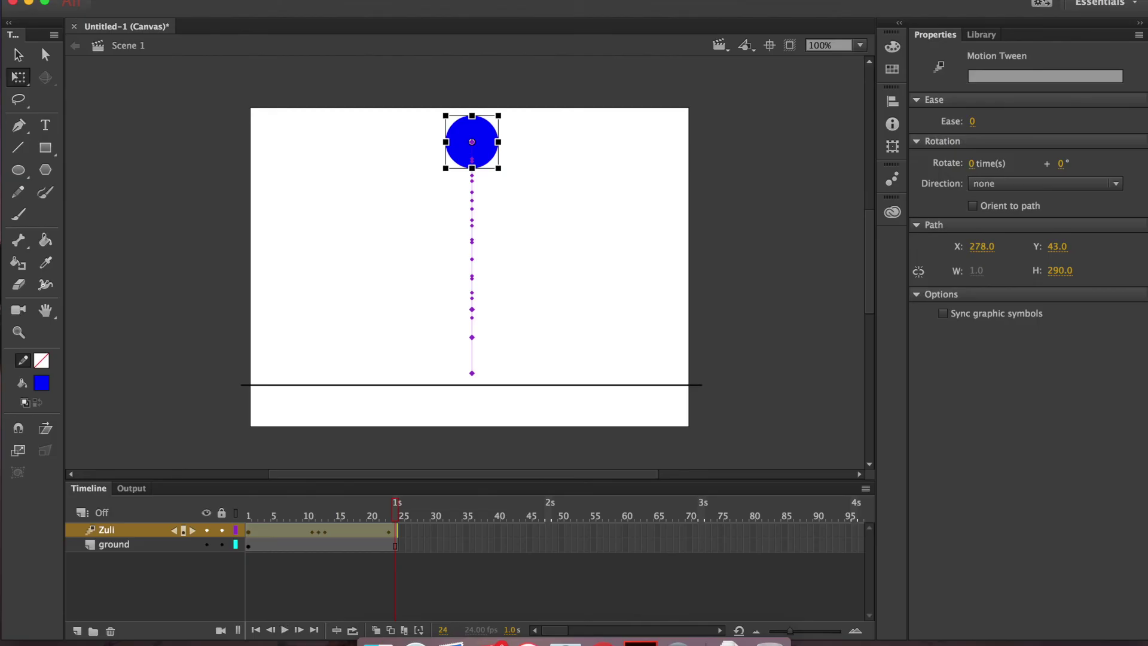
{"action": "left_click", "coordinate": [350, 534]}
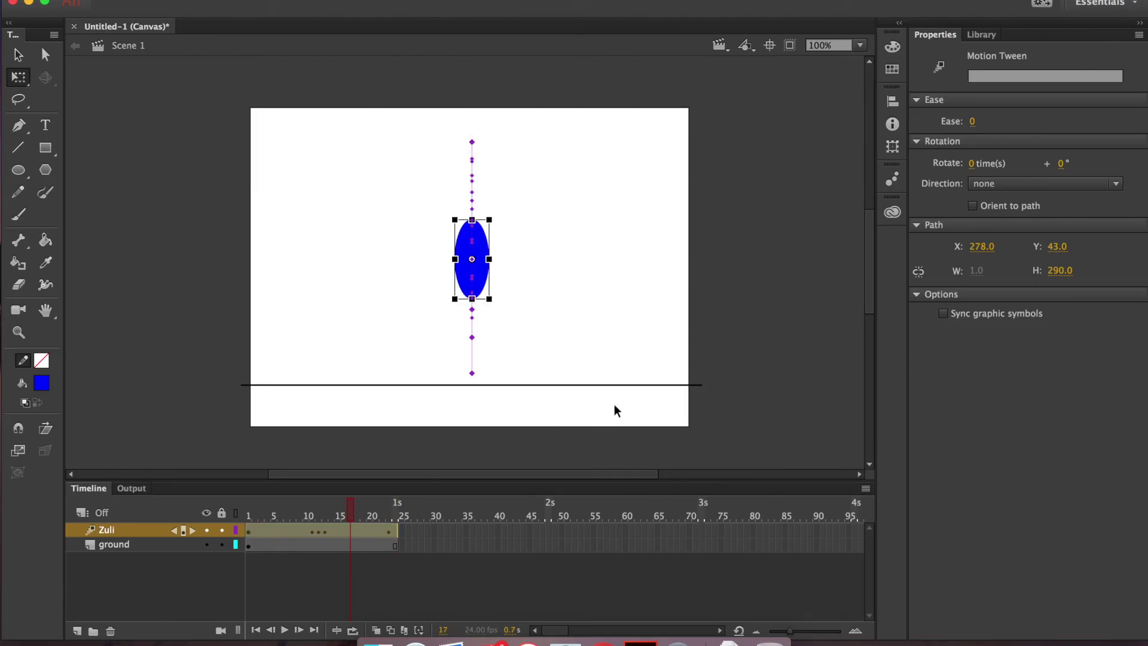
{"action": "left_click", "coordinate": [1020, 185]}
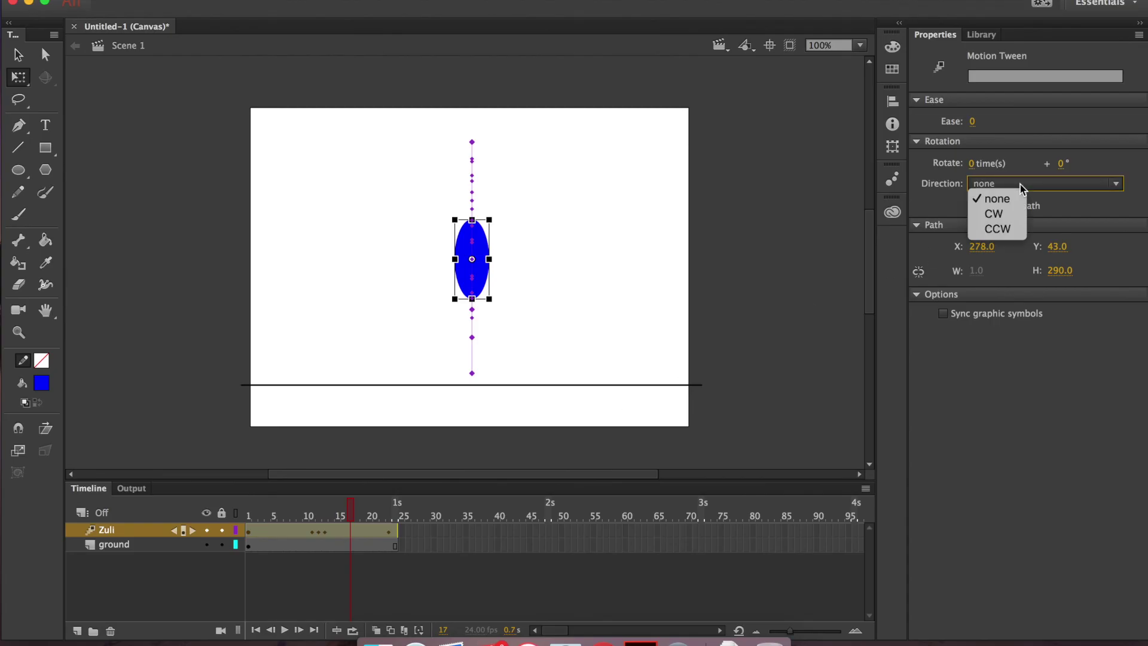
{"action": "left_click", "coordinate": [1020, 185]}
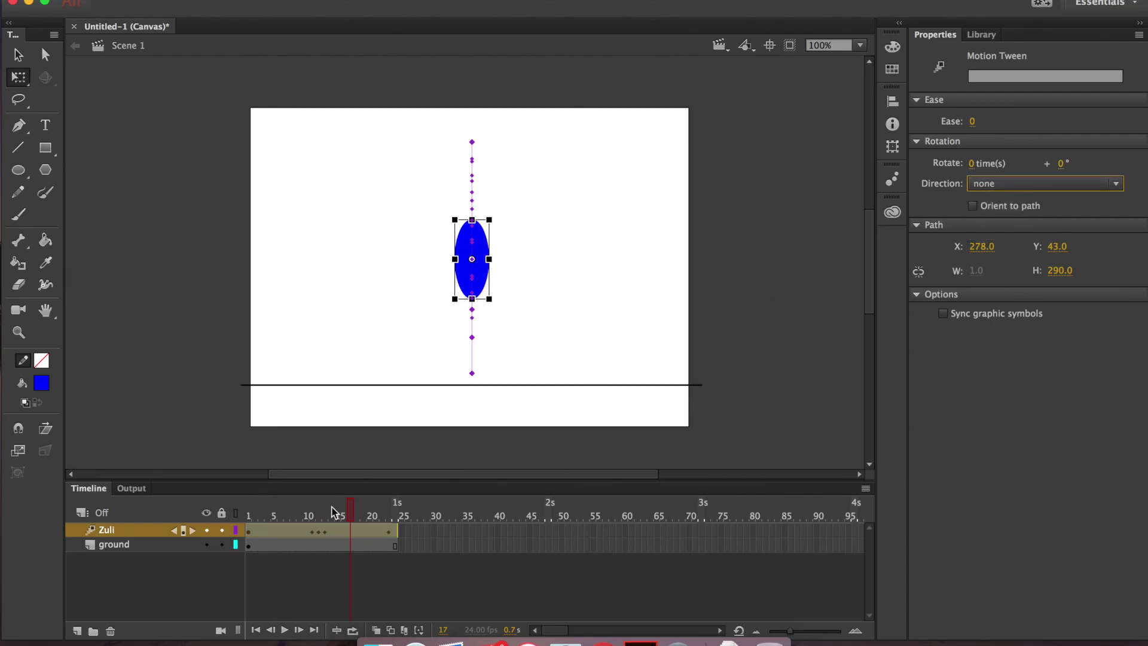
{"action": "left_click_drag", "start_coordinate": [352, 510], "coordinate": [320, 511]}
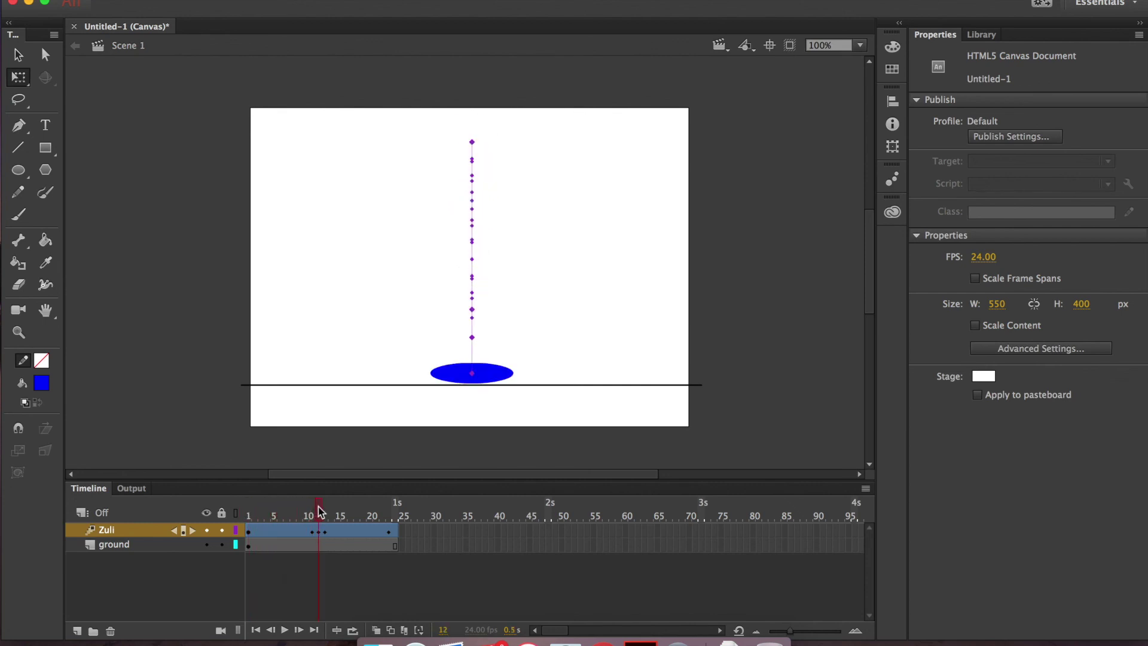
{"action": "left_click", "coordinate": [319, 532]}
{"action": "left_click", "coordinate": [326, 532]}
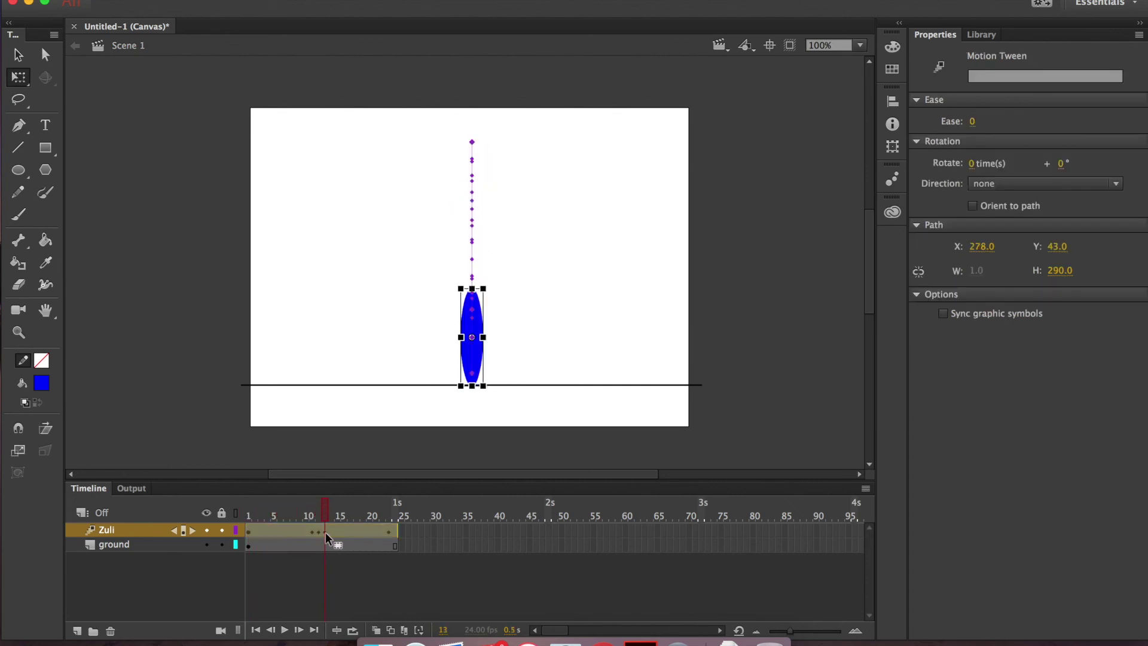
{"action": "left_click", "coordinate": [325, 532]}
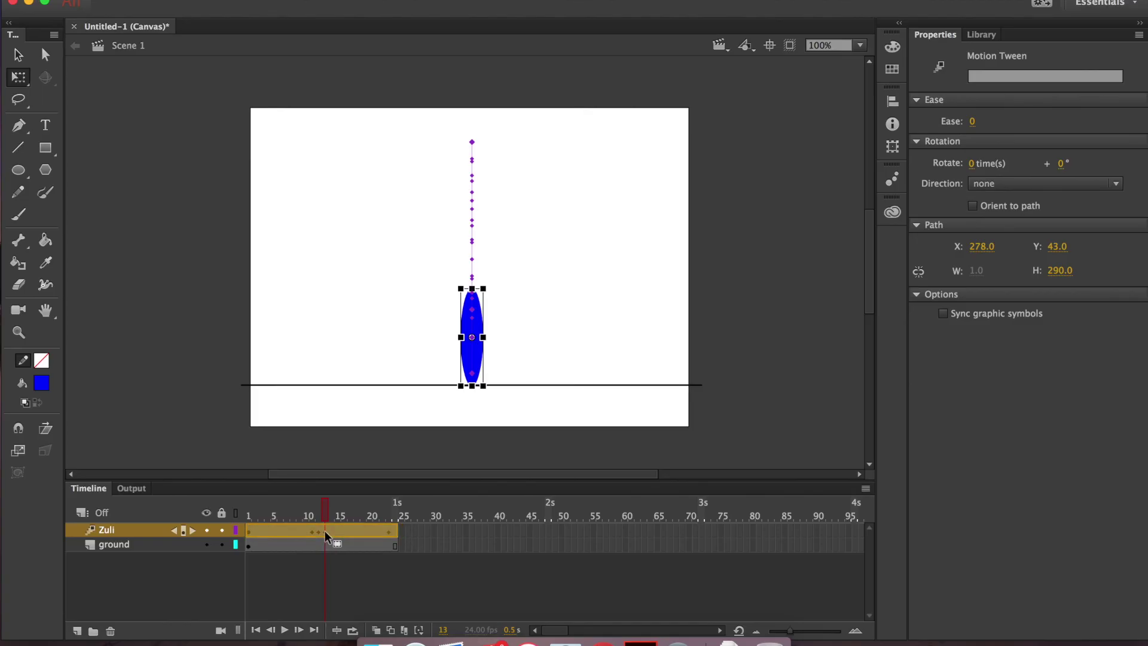
{"action": "left_click", "coordinate": [322, 508]}
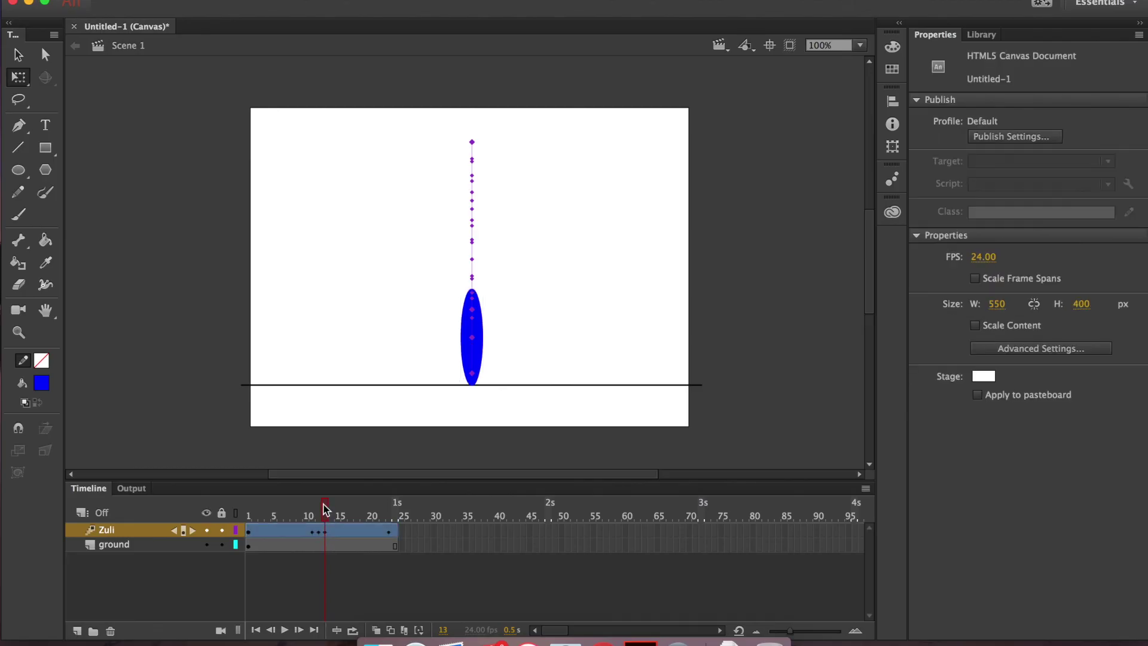
{"action": "left_click_drag", "start_coordinate": [323, 510], "coordinate": [253, 509]}
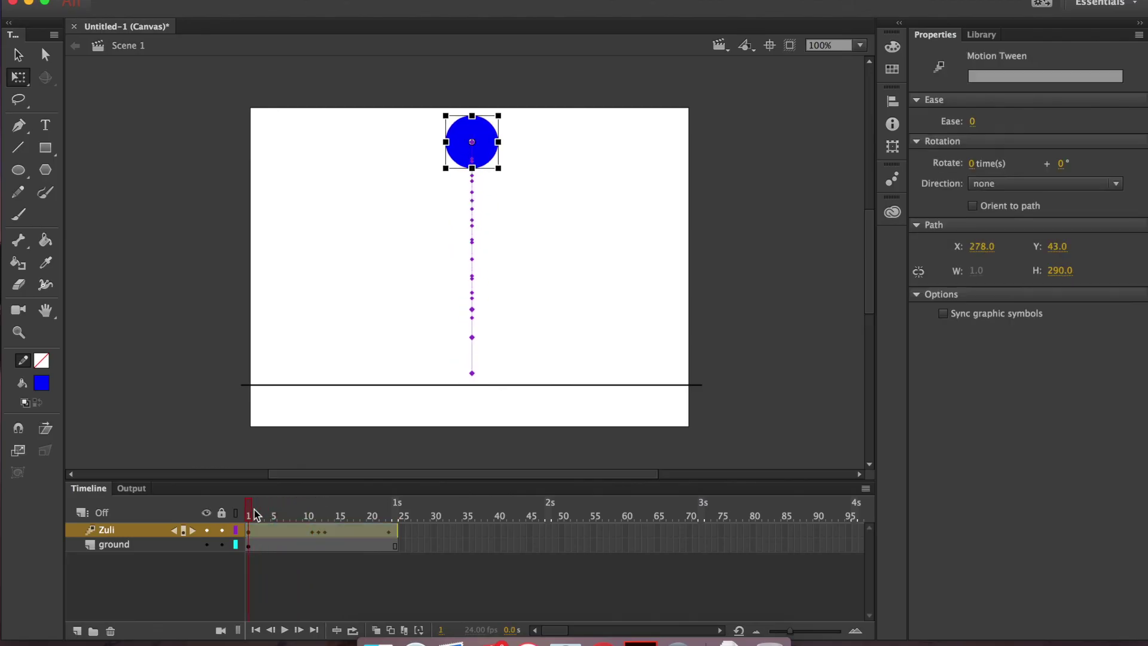
{"action": "left_click", "coordinate": [286, 631]}
{"action": "left_click", "coordinate": [387, 533]}
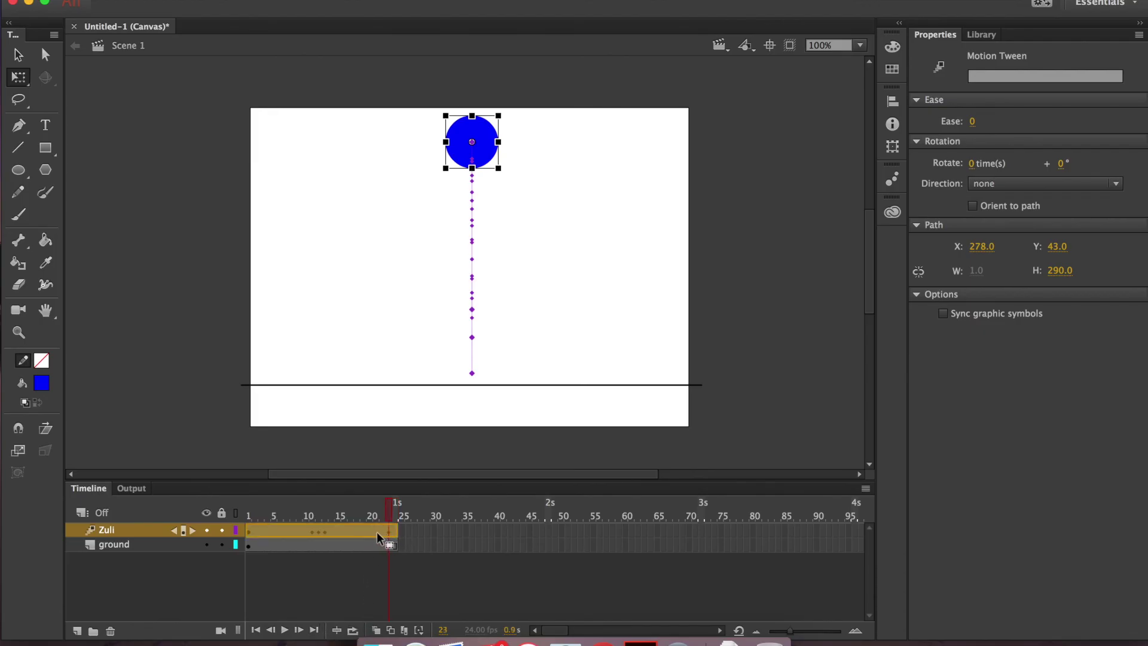
{"action": "left_click", "coordinate": [373, 532]}
{"action": "left_click", "coordinate": [386, 532]}
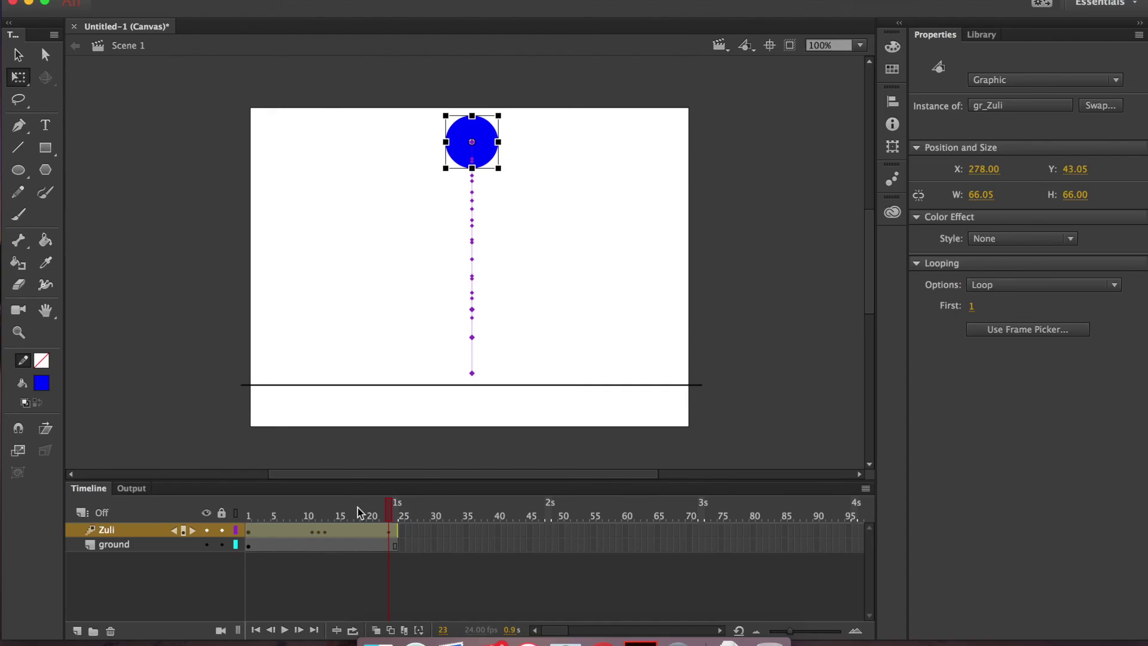
{"action": "left_click_drag", "start_coordinate": [389, 504], "coordinate": [248, 509]}
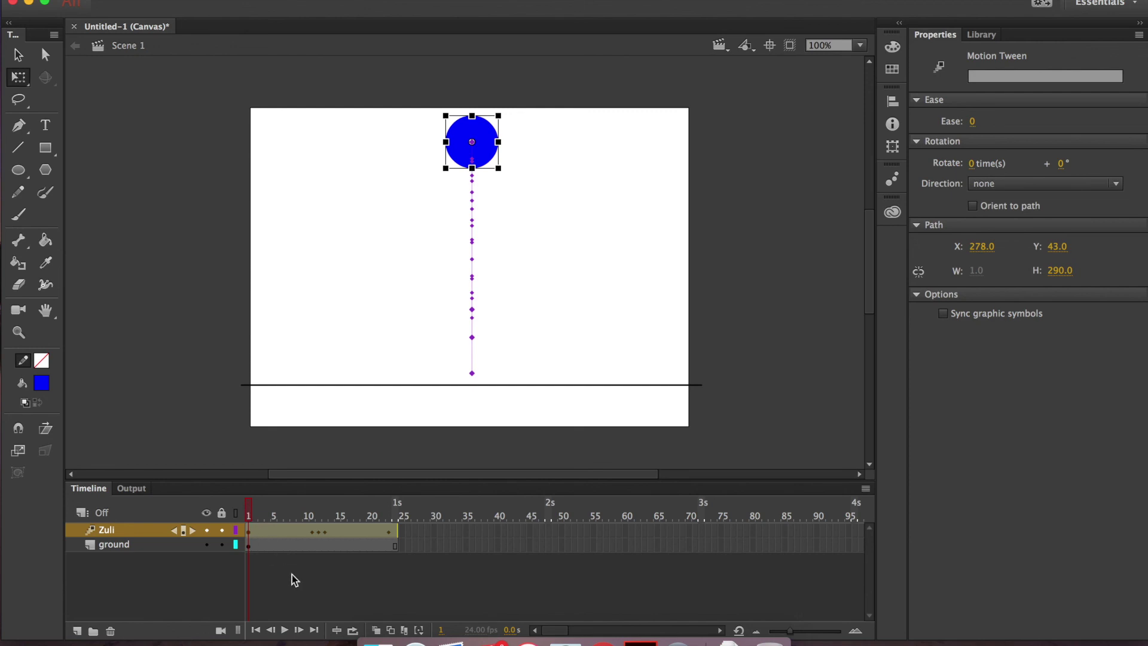
{"action": "left_click", "coordinate": [284, 630]}
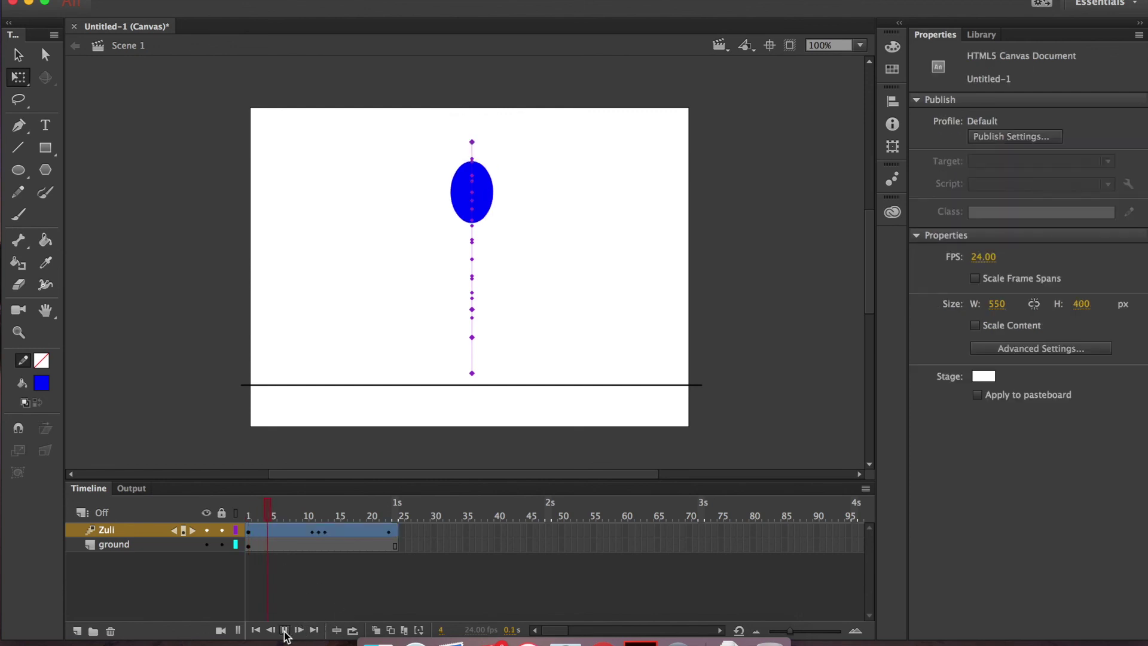